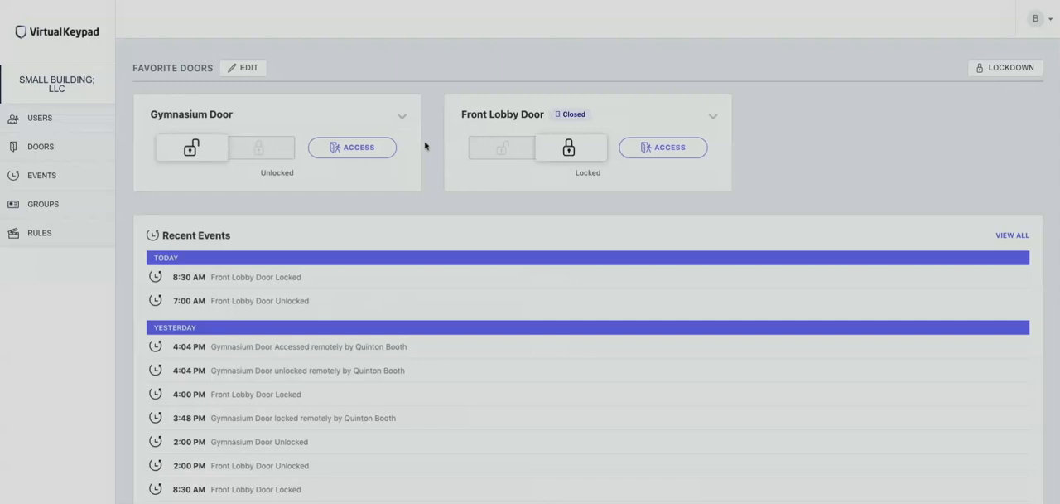
Step: Look over the recent events and the doors chosen as favorites, leaving the favorites selection as it is
{"action": "scroll", "coordinate": [416, 362], "scroll_direction": "down", "scroll_amount": 3}
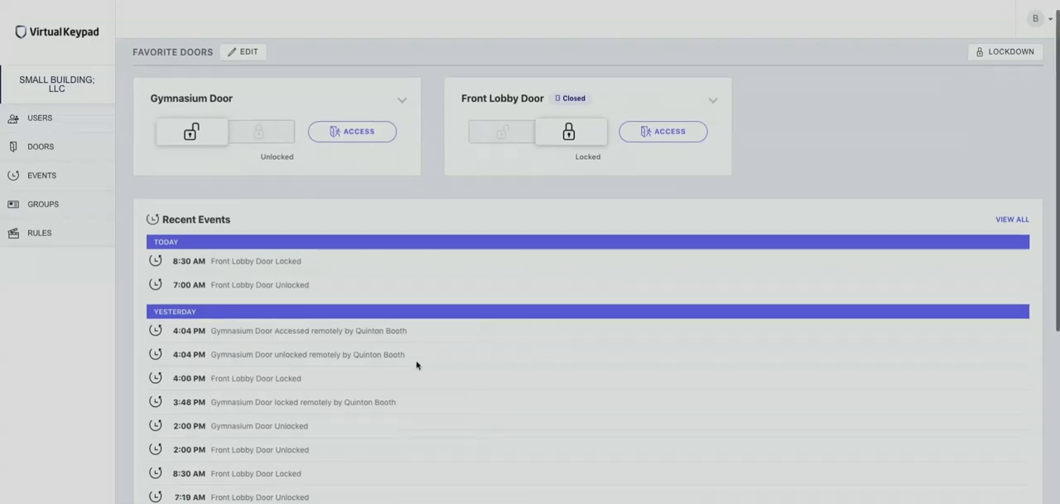
{"action": "scroll", "coordinate": [417, 362], "scroll_direction": "up", "scroll_amount": 3}
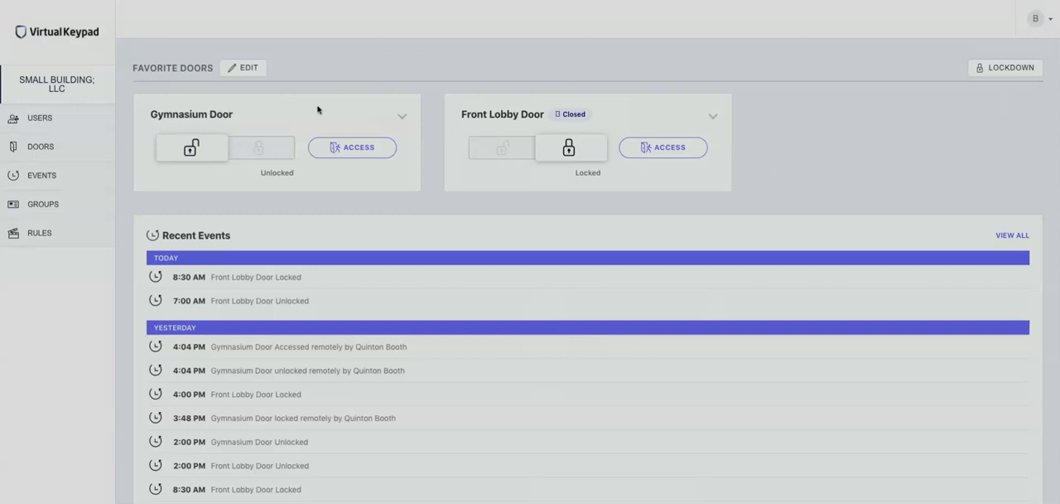
{"action": "left_click", "coordinate": [248, 68]}
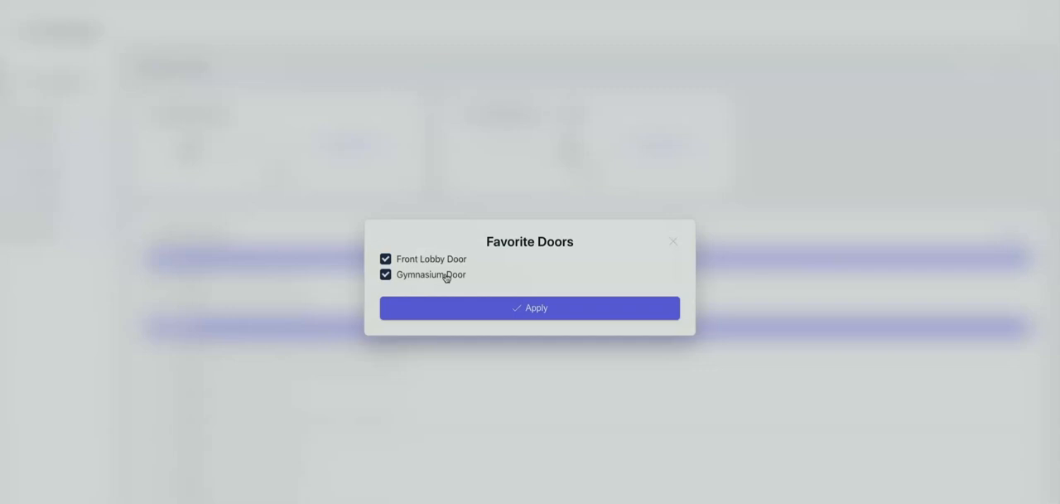
{"action": "left_click", "coordinate": [673, 243]}
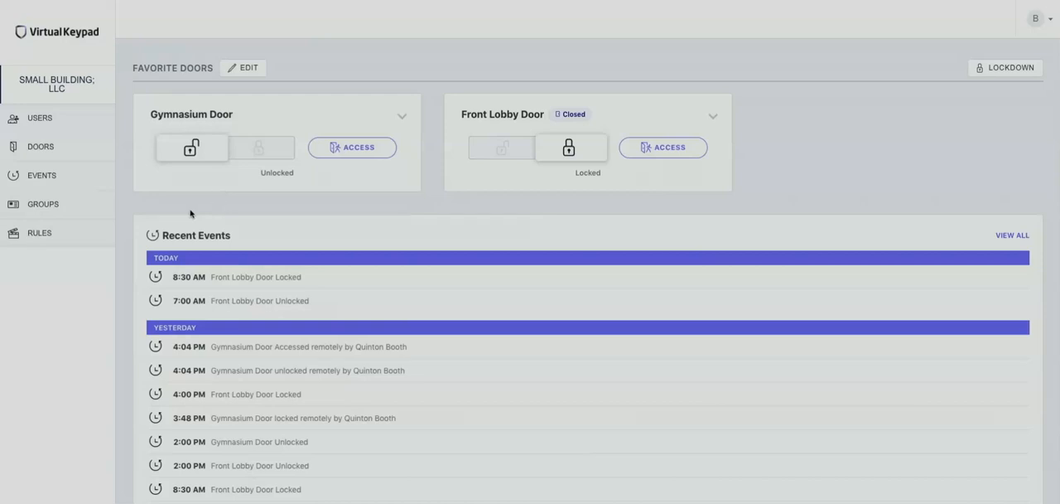
Step: Create a new access group and name it Coaches
{"action": "left_click", "coordinate": [41, 206]}
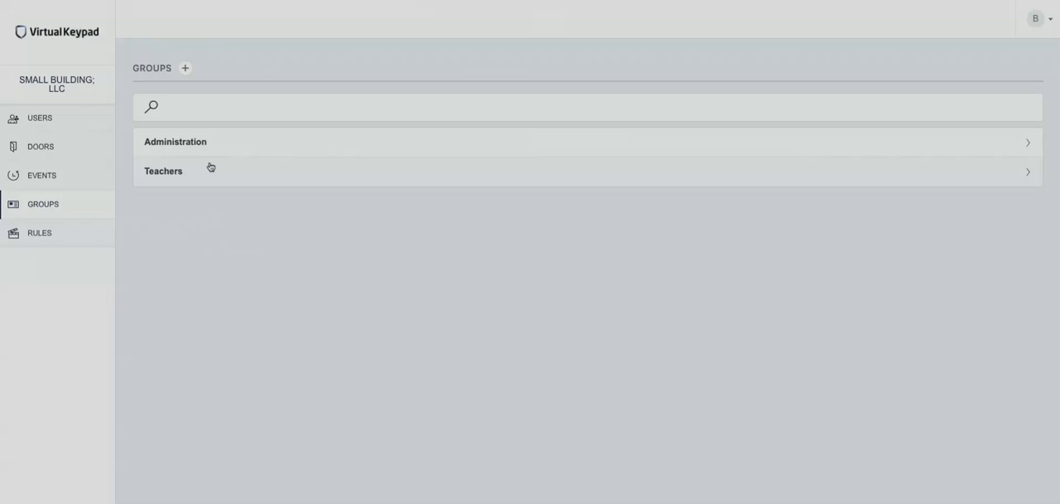
{"action": "left_click", "coordinate": [188, 70]}
{"action": "left_click", "coordinate": [277, 132]}
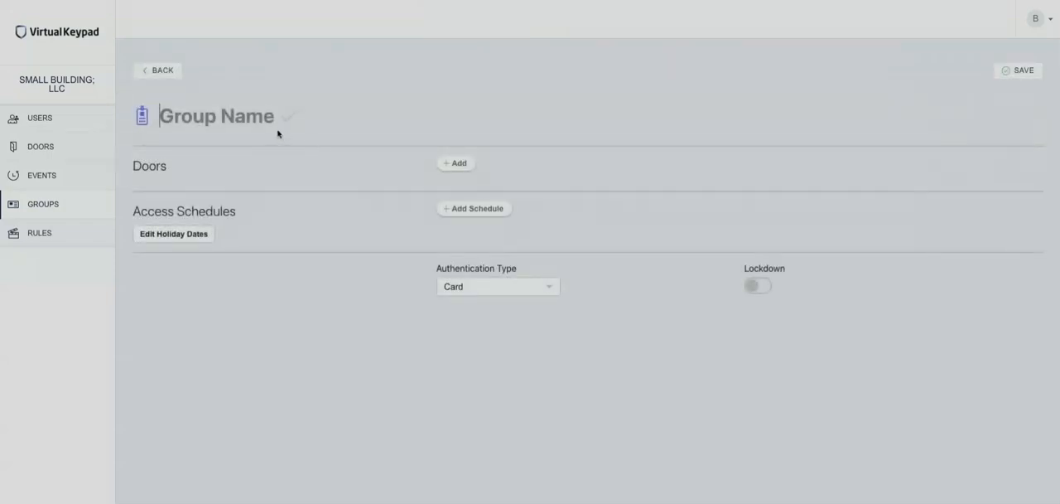
{"action": "type", "text": "Coaches"}
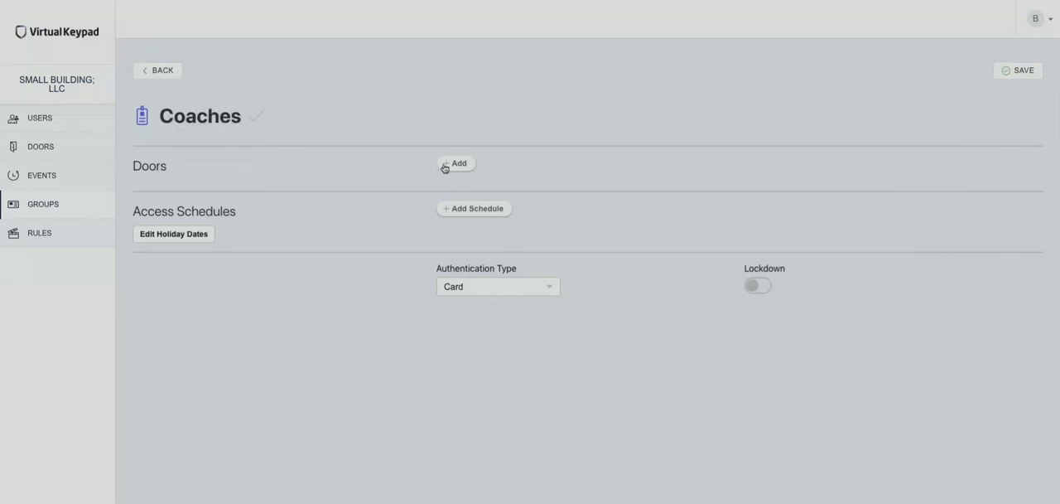
Step: Add the Gymnasium Door to the group's doors
{"action": "left_click", "coordinate": [456, 163]}
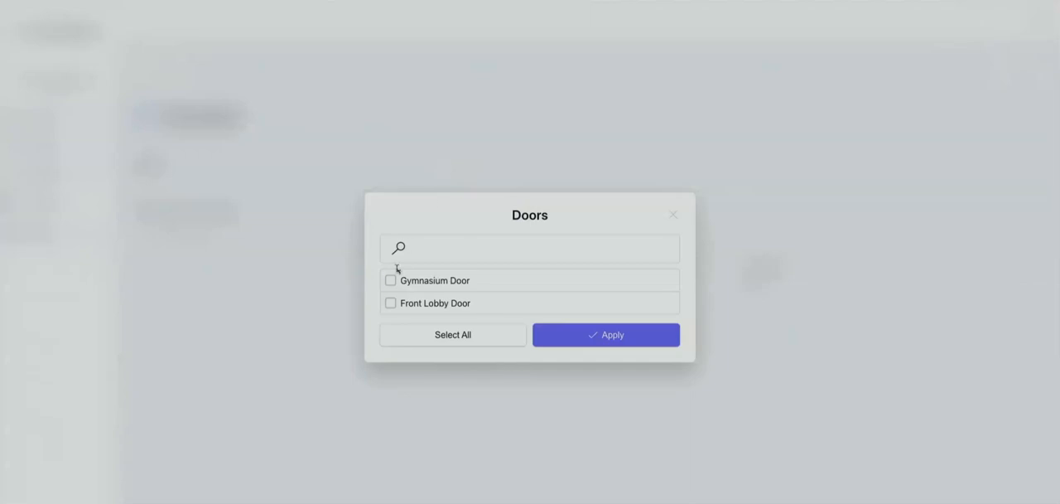
{"action": "left_click", "coordinate": [431, 251]}
{"action": "left_click", "coordinate": [390, 280]}
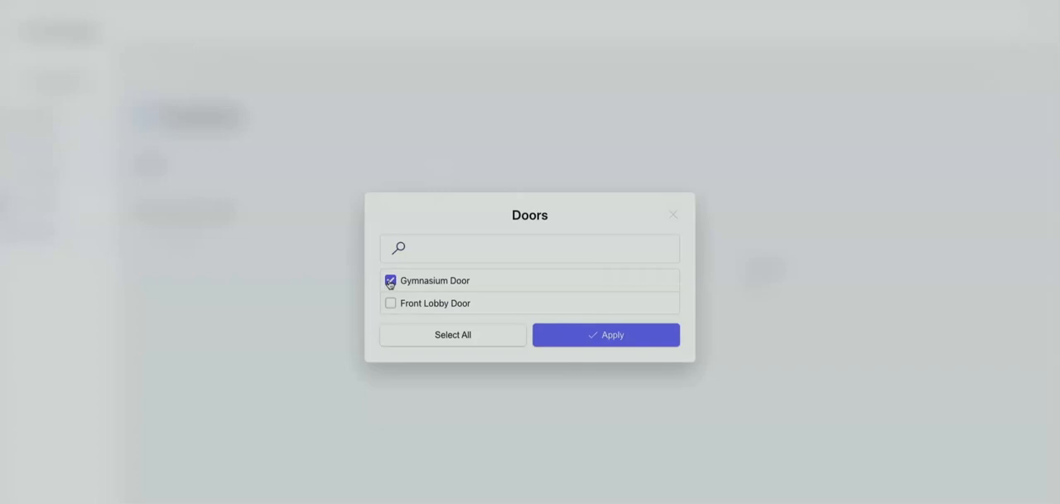
{"action": "left_click", "coordinate": [581, 338]}
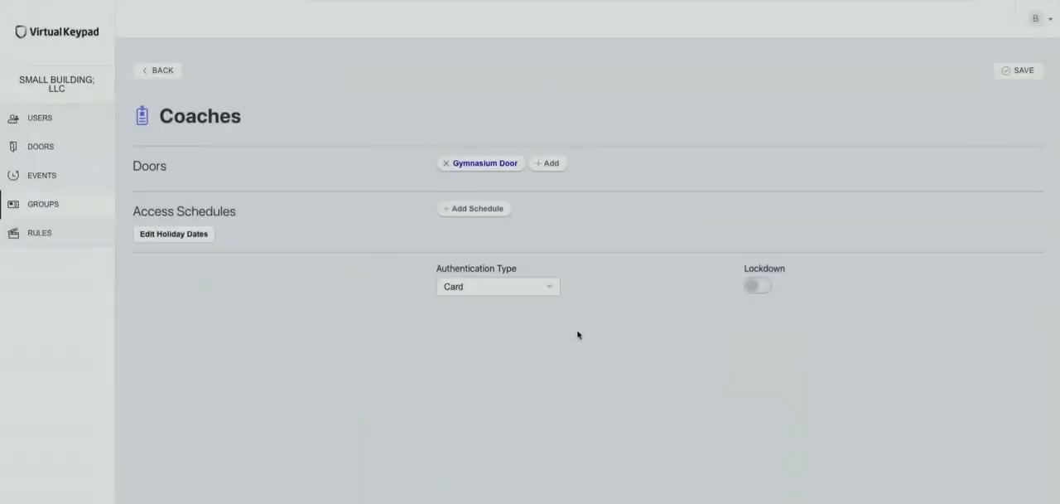
Step: Add an access schedule from 8:00 AM to 5:00 PM for Monday through Friday
{"action": "left_click", "coordinate": [457, 213]}
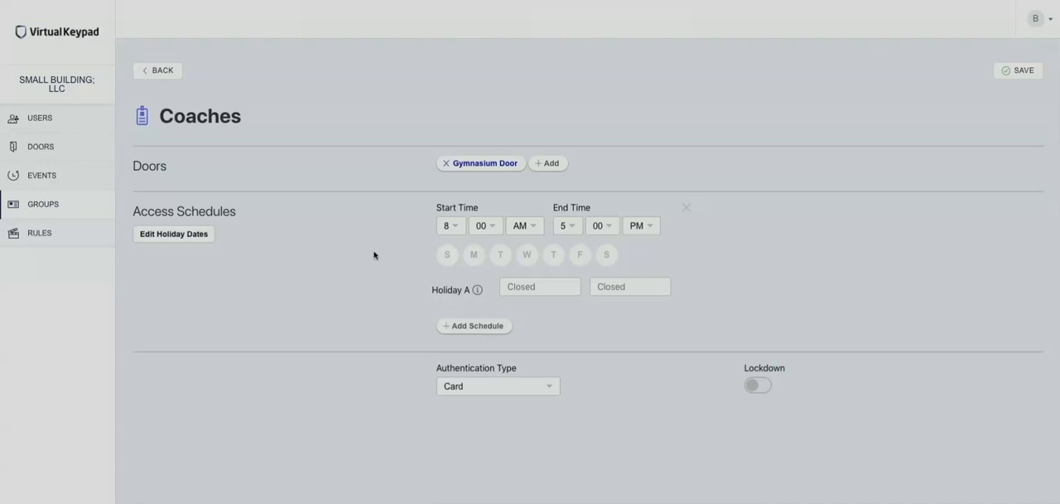
{"action": "left_click", "coordinate": [474, 255]}
{"action": "left_click", "coordinate": [500, 259]}
{"action": "left_click", "coordinate": [527, 256]}
{"action": "left_click", "coordinate": [553, 257]}
{"action": "left_click", "coordinate": [581, 256]}
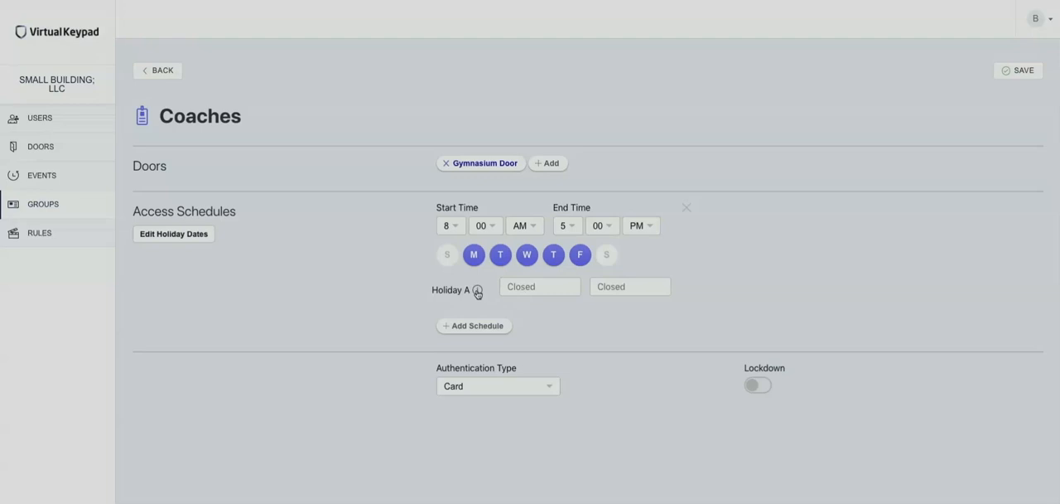
Step: Add a second access schedule from 8:00 AM to 12:00 PM for Saturday
{"action": "mouse_move", "coordinate": [477, 292]}
{"action": "left_click", "coordinate": [454, 326]}
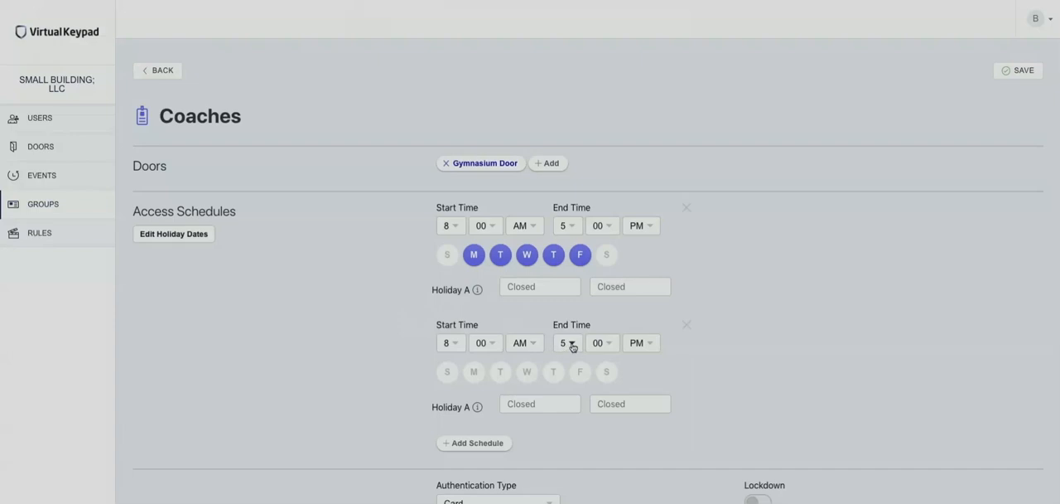
{"action": "left_click", "coordinate": [571, 343]}
{"action": "scroll", "coordinate": [570, 389], "scroll_direction": "down", "scroll_amount": 3}
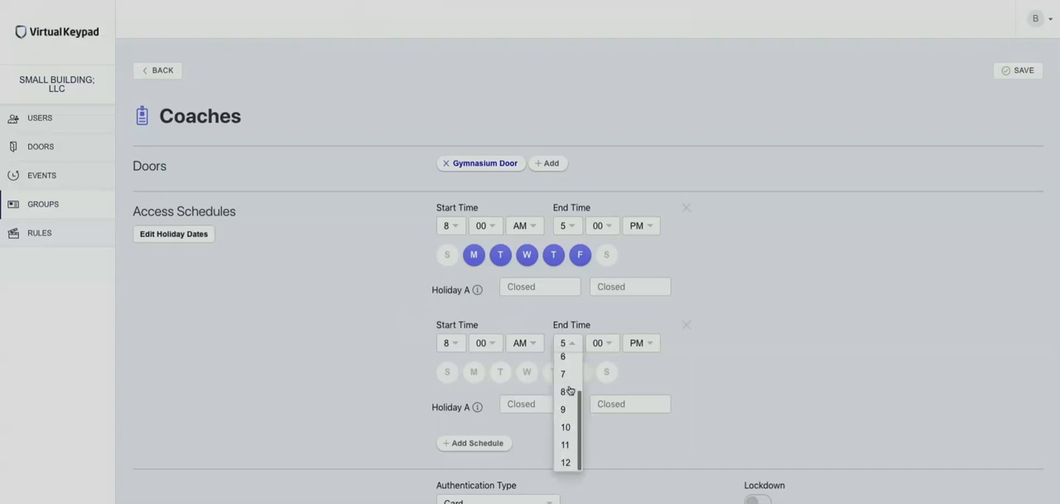
{"action": "left_click", "coordinate": [566, 461]}
{"action": "left_click", "coordinate": [607, 372]}
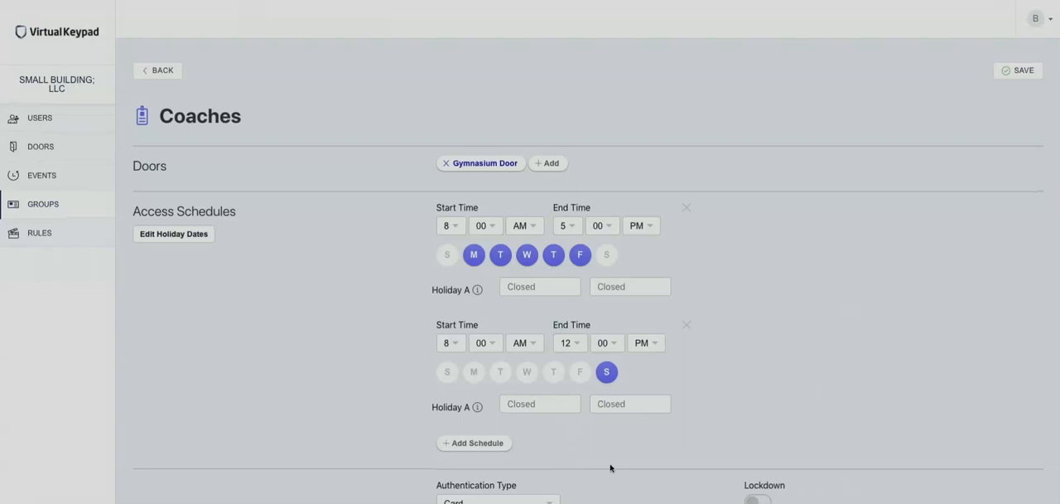
Step: Choose Card as the group's authentication type and save the group
{"action": "left_click", "coordinate": [499, 500]}
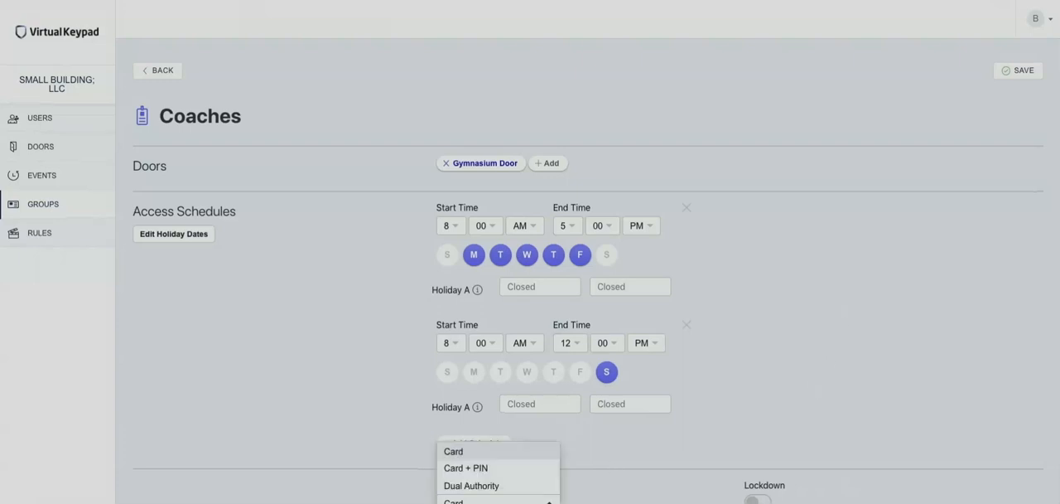
{"action": "left_click", "coordinate": [497, 458]}
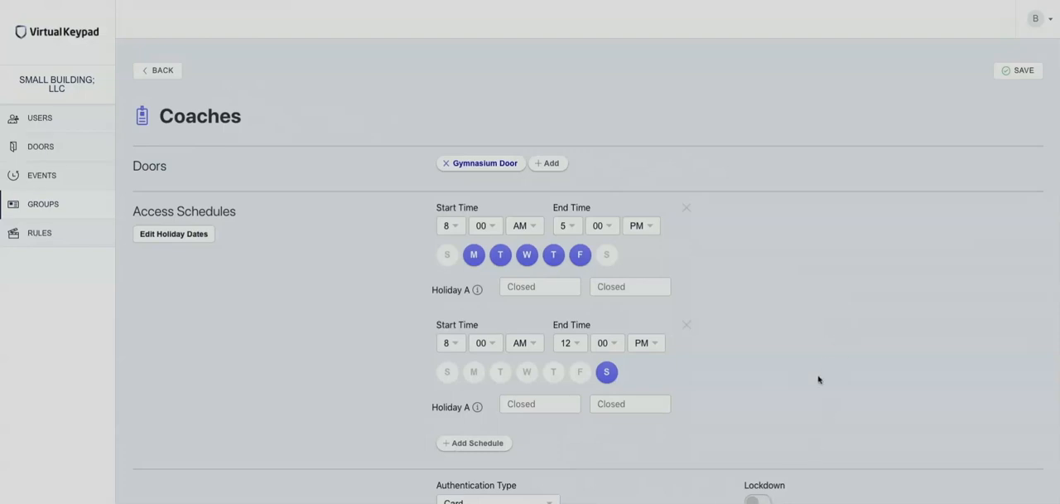
{"action": "left_click", "coordinate": [1019, 74]}
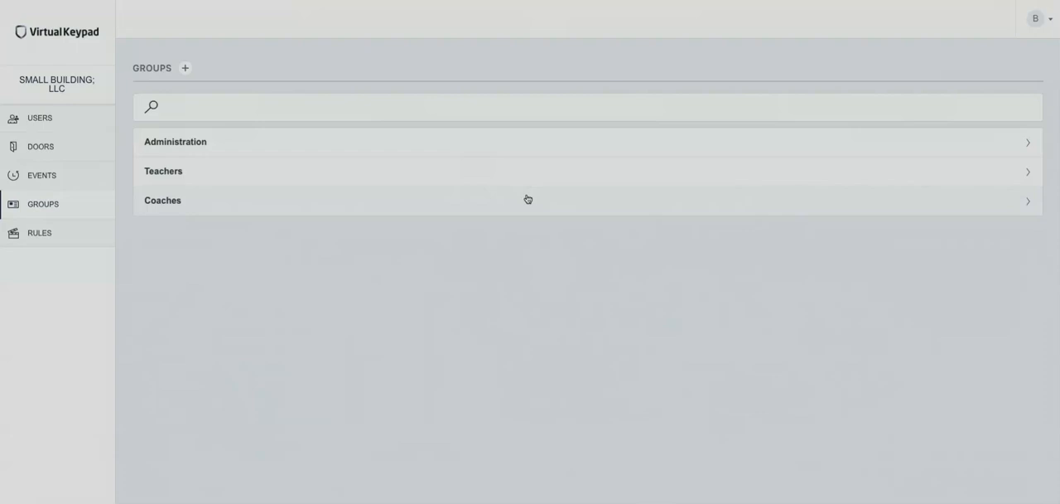
Step: Start a new user and enter the person's first name, last name and email address
{"action": "left_click", "coordinate": [37, 121]}
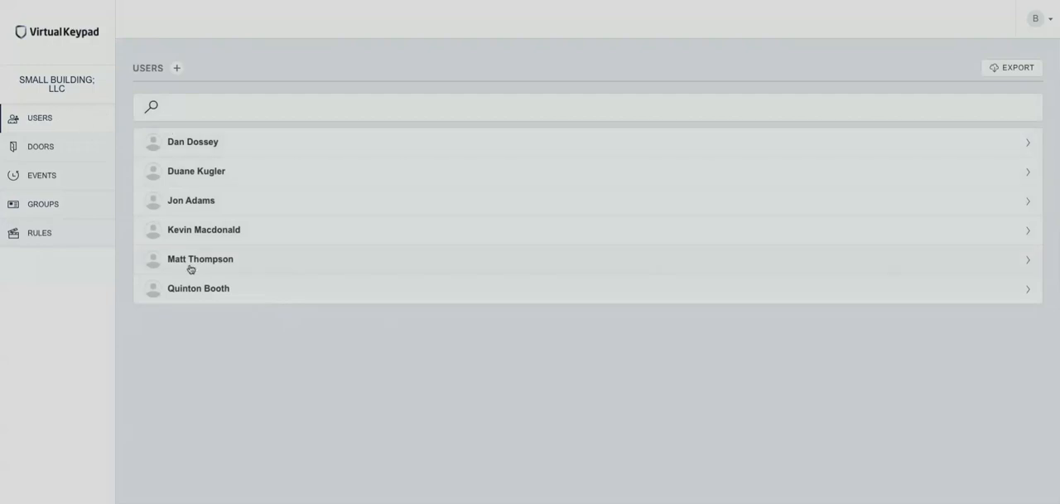
{"action": "left_click", "coordinate": [179, 69]}
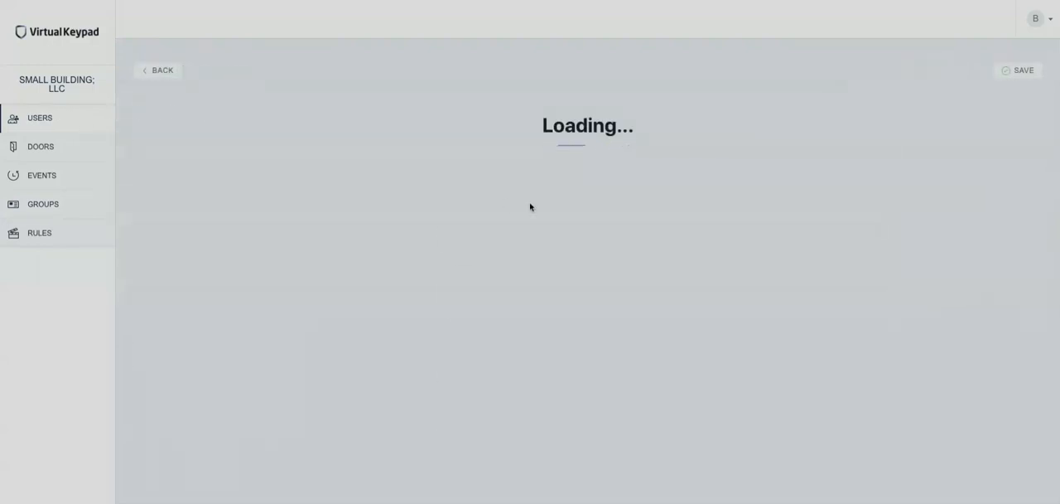
{"action": "left_click", "coordinate": [484, 171]}
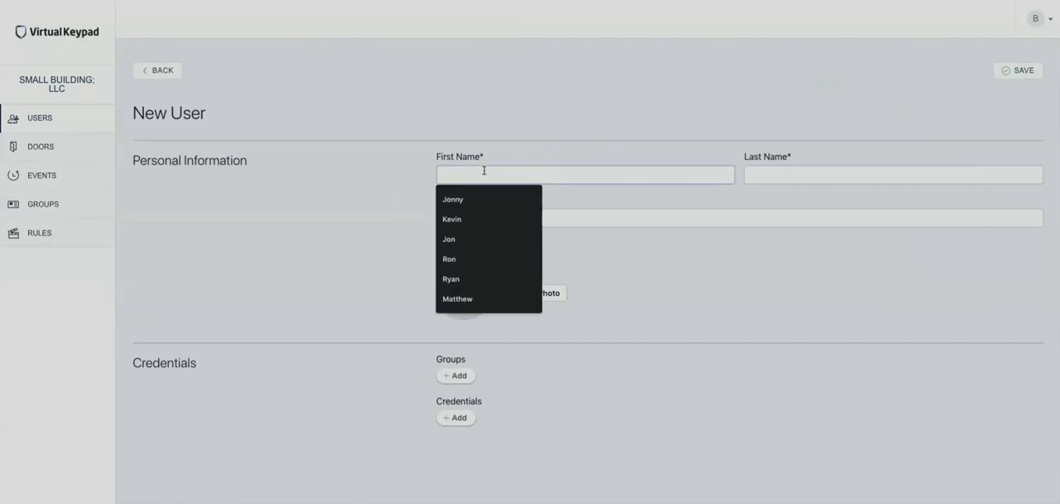
{"action": "type", "text": "Don"}
{"action": "left_click", "coordinate": [800, 175]}
{"action": "type", "text": "Coach"}
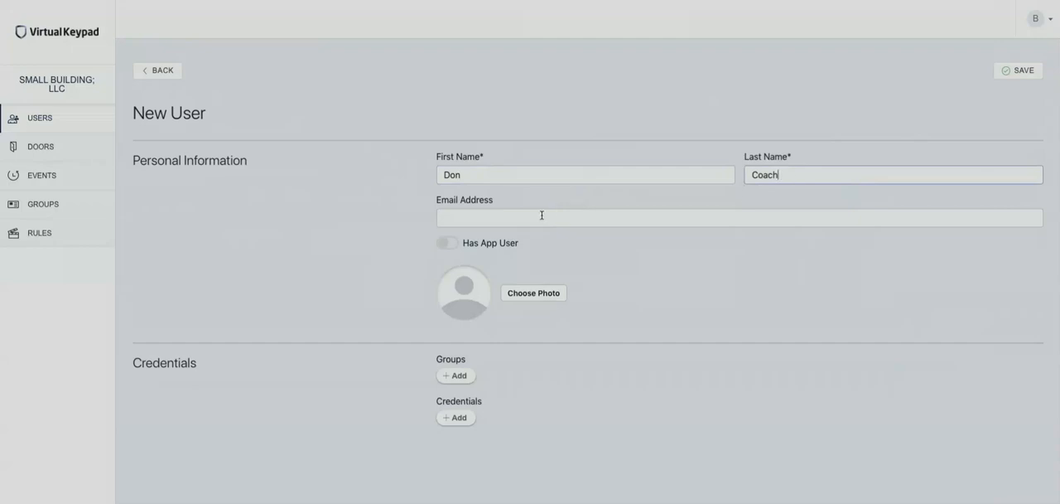
{"action": "left_click", "coordinate": [539, 216]}
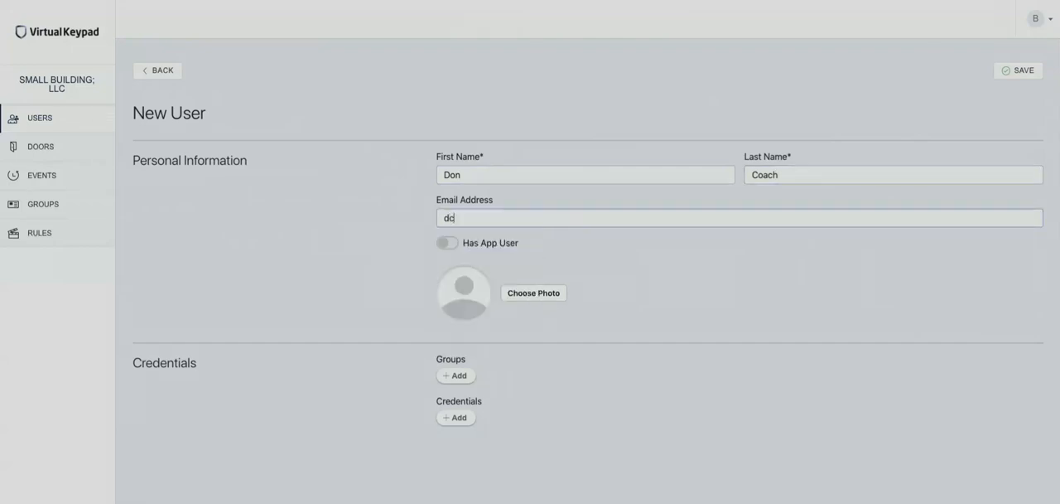
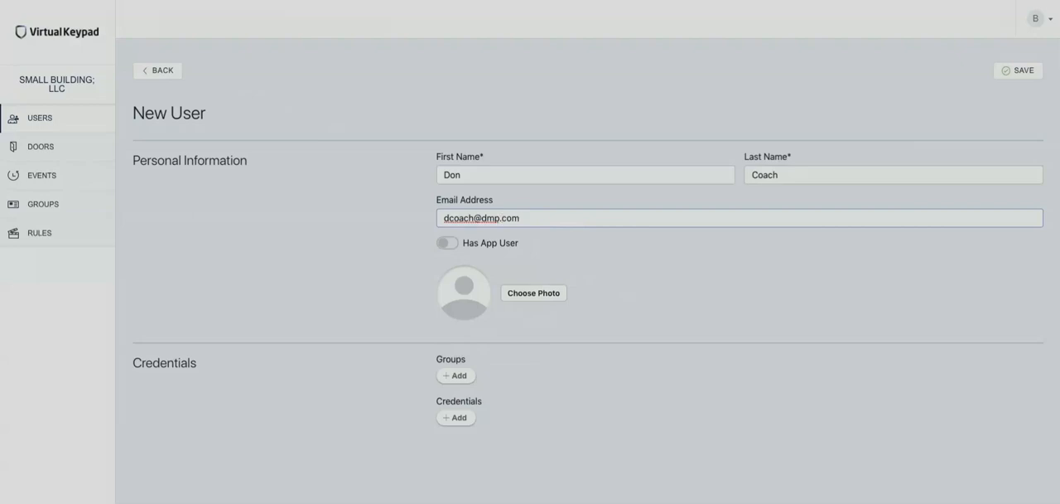
{"action": "left_click", "coordinate": [445, 246]}
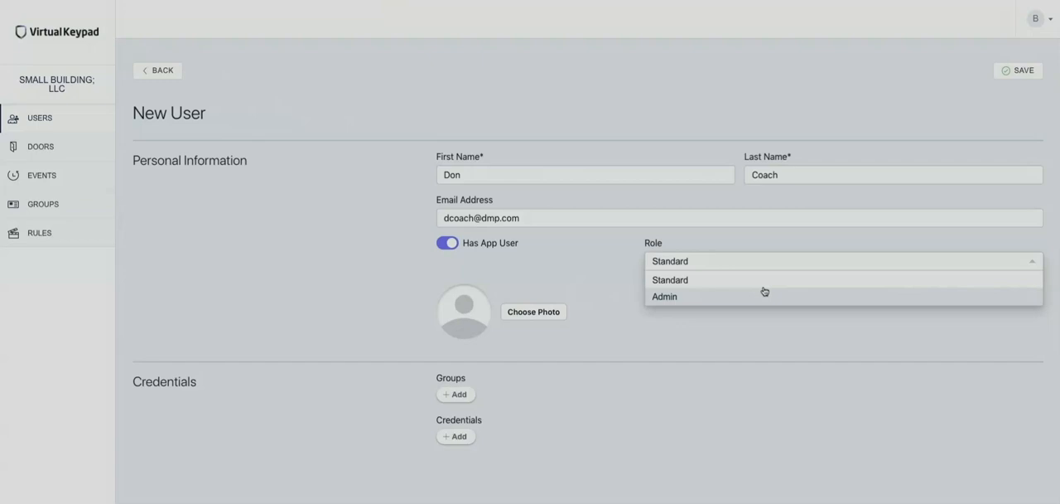
{"action": "left_click", "coordinate": [749, 295]}
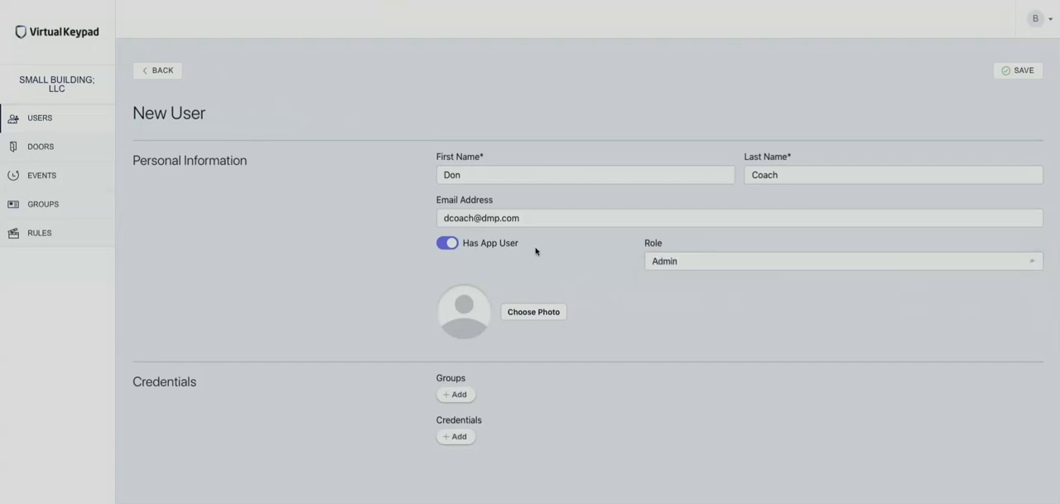
{"action": "left_click", "coordinate": [451, 246]}
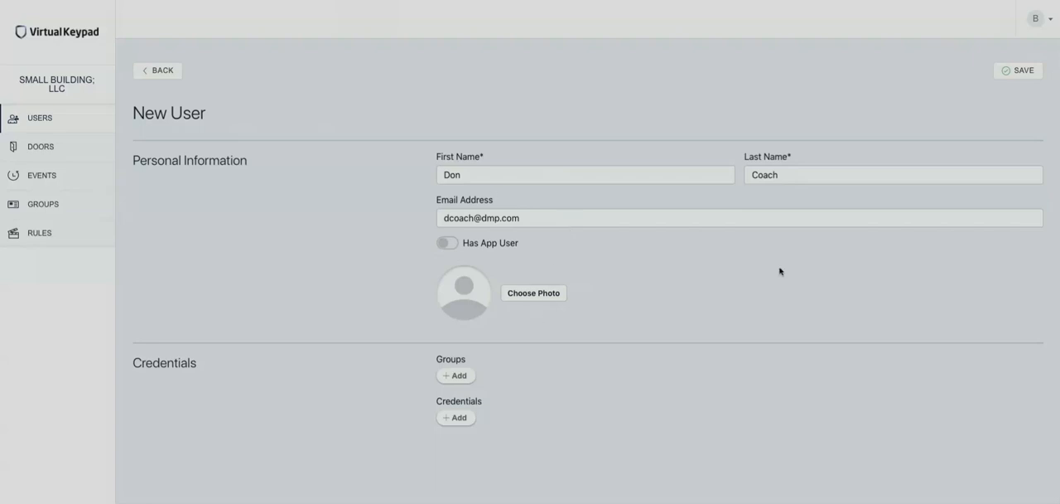
Step: Assign the new user to the Coaches group and add an active credential with its internal and external numbers
{"action": "left_click", "coordinate": [456, 375]}
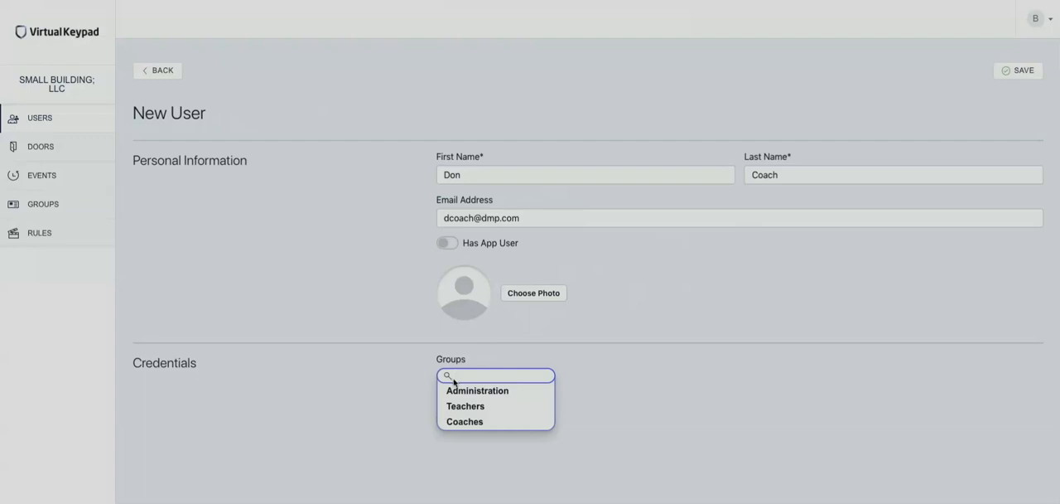
{"action": "left_click", "coordinate": [456, 423]}
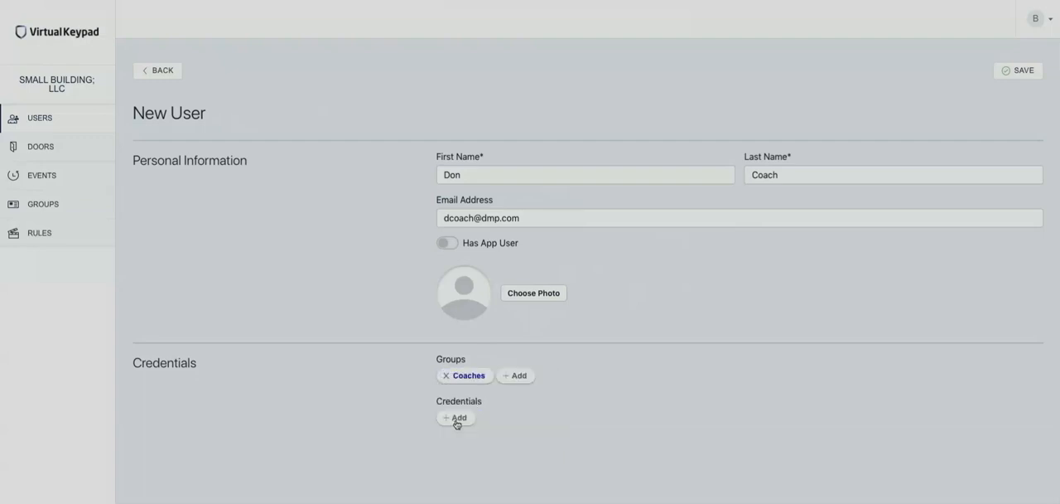
{"action": "left_click", "coordinate": [456, 418]}
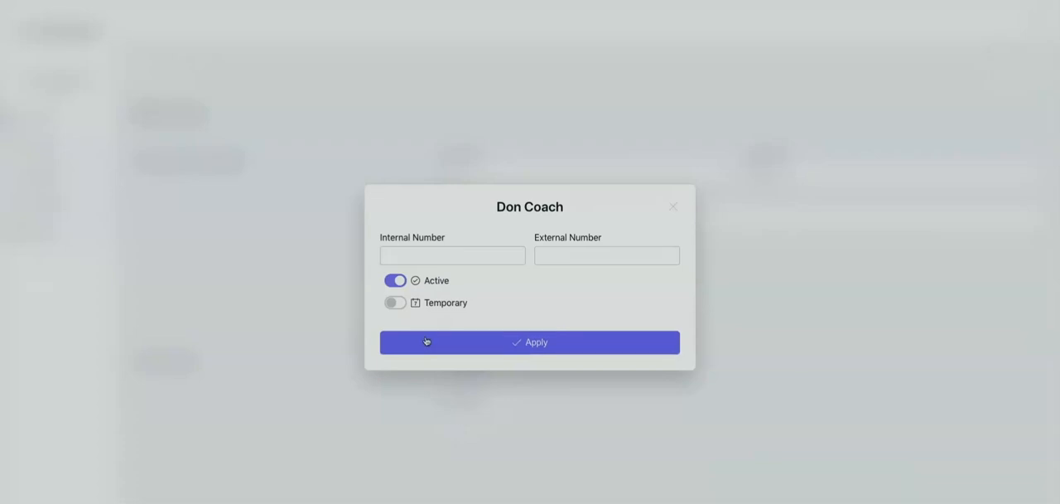
{"action": "left_click", "coordinate": [409, 256]}
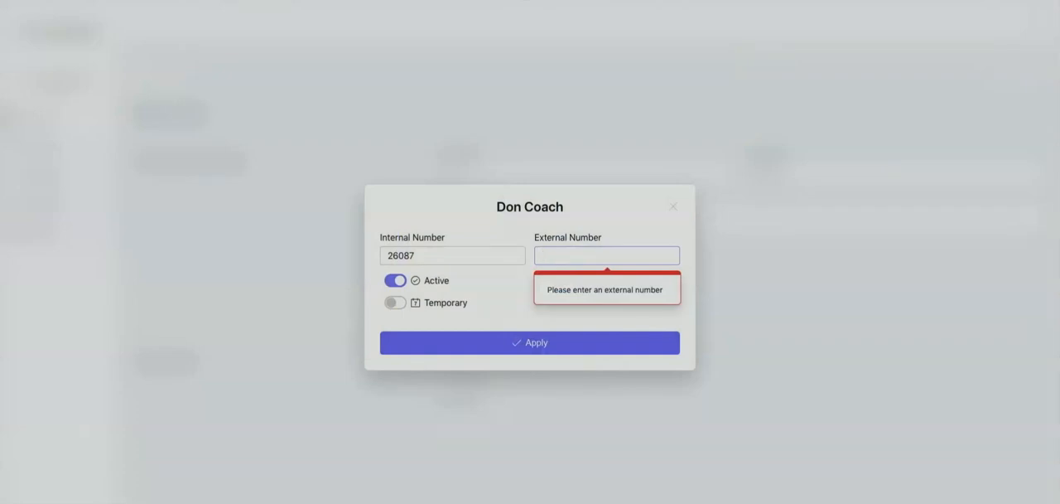
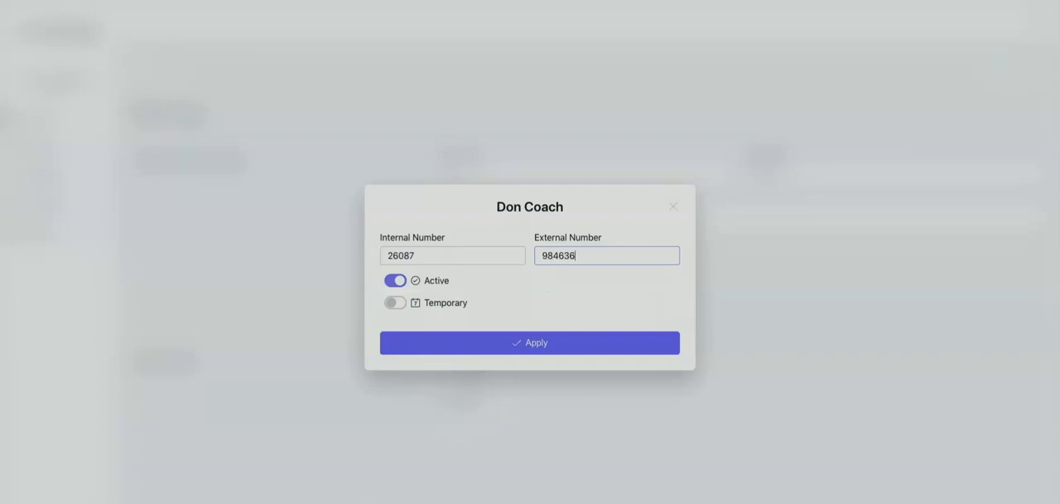
{"action": "left_click", "coordinate": [394, 303]}
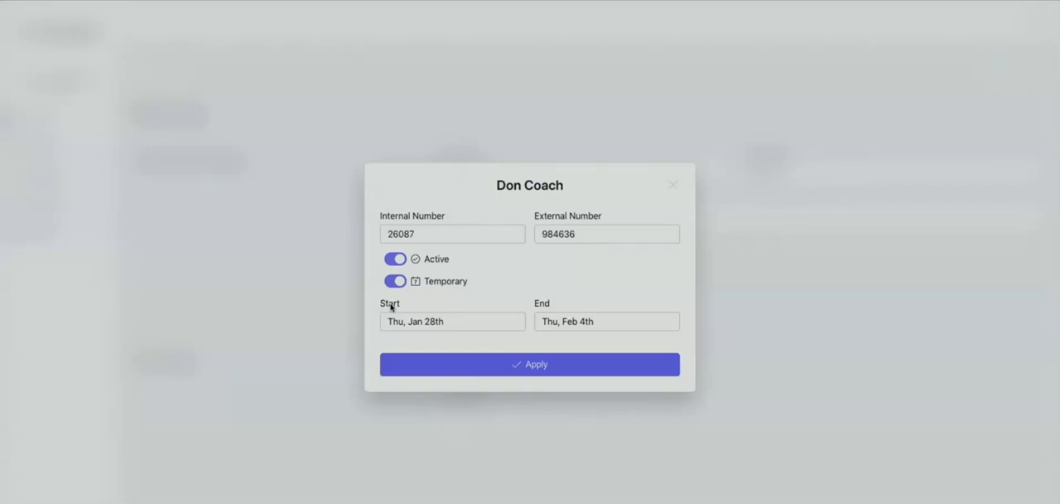
{"action": "left_click", "coordinate": [466, 330]}
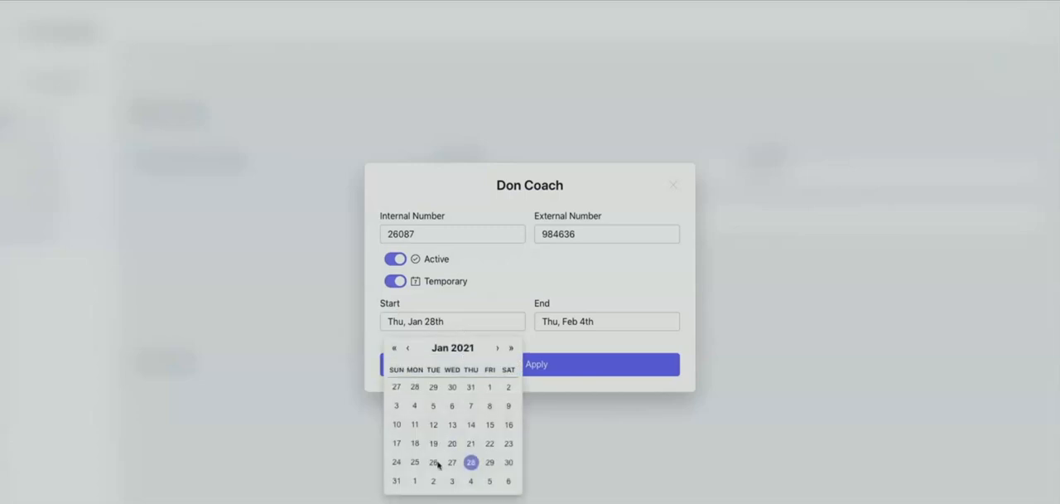
{"action": "left_click", "coordinate": [415, 481]}
{"action": "left_click", "coordinate": [601, 327]}
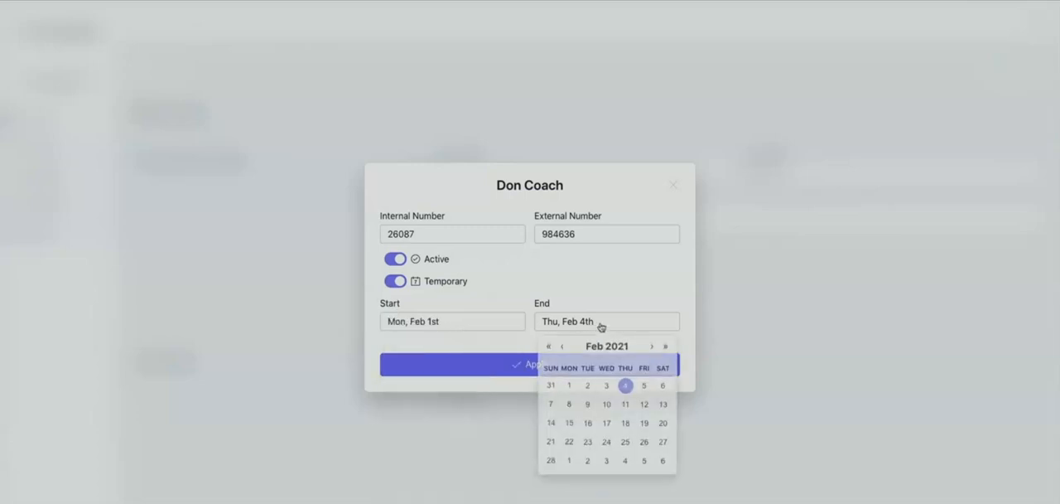
{"action": "left_click", "coordinate": [644, 405]}
{"action": "left_click", "coordinate": [513, 288]}
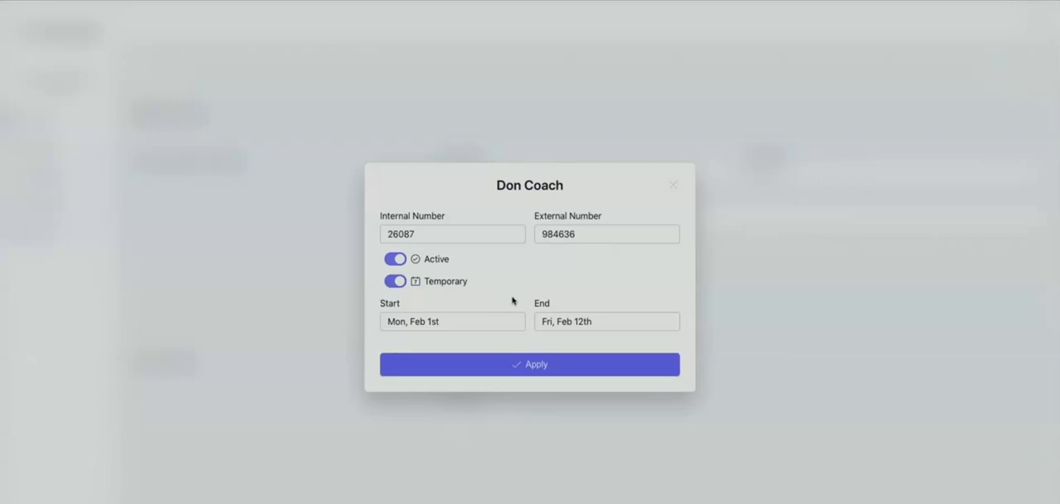
{"action": "left_click", "coordinate": [673, 188]}
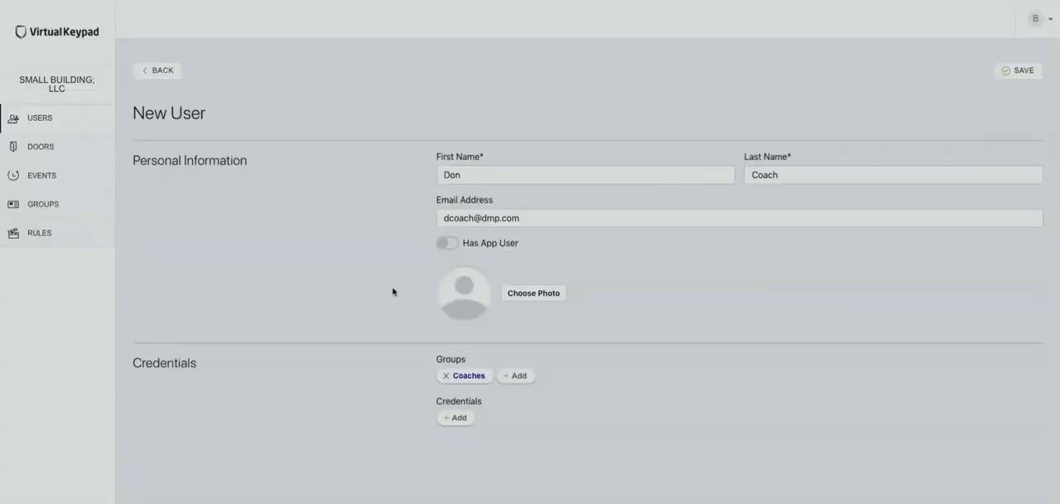
Step: Add an active, non-temporary credential by entering its internal and external numbers, apply it, and save the new user
{"action": "left_click", "coordinate": [454, 417]}
{"action": "left_click", "coordinate": [417, 256]}
{"action": "key", "text": "Return"}
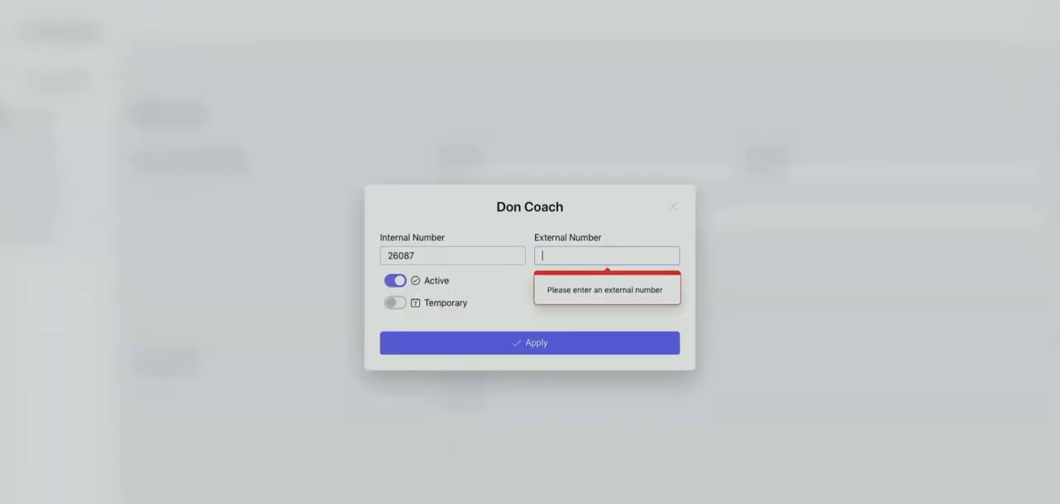
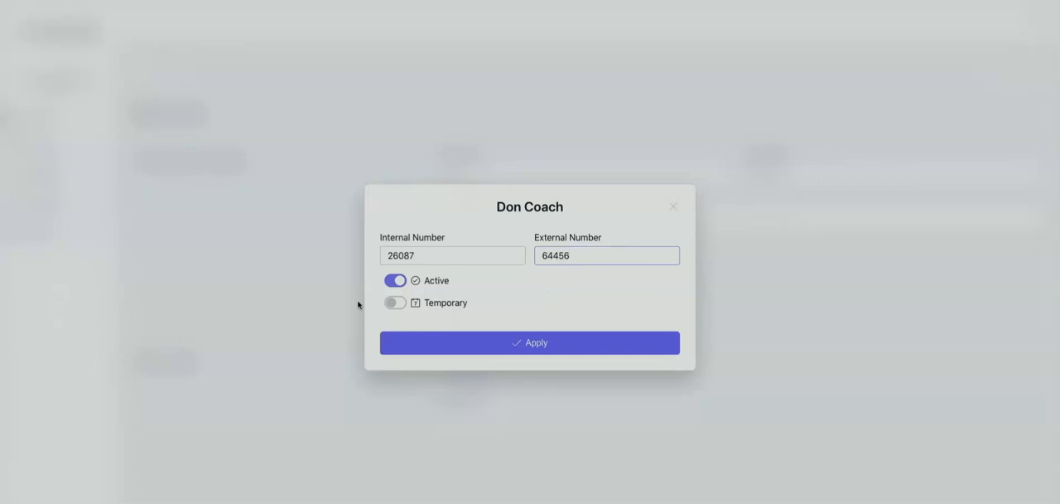
{"action": "left_click", "coordinate": [472, 341]}
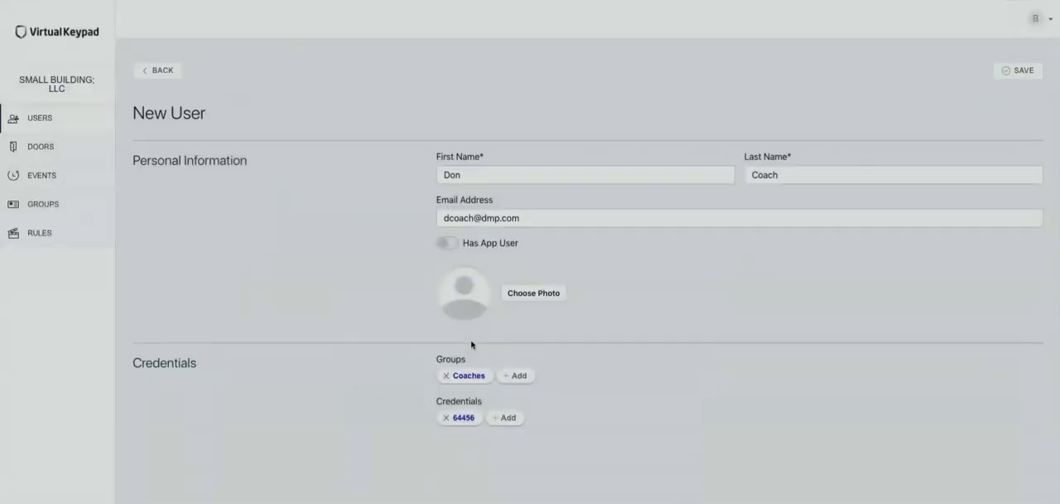
{"action": "left_click", "coordinate": [1020, 73]}
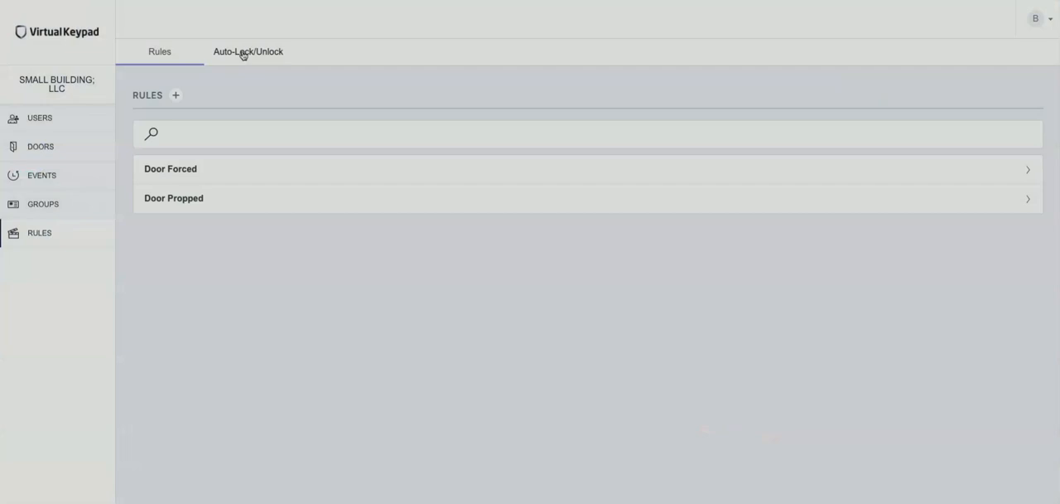
Step: Start a new auto-lock/unlock schedule and name it Pickup Schedule
{"action": "left_click", "coordinate": [243, 54]}
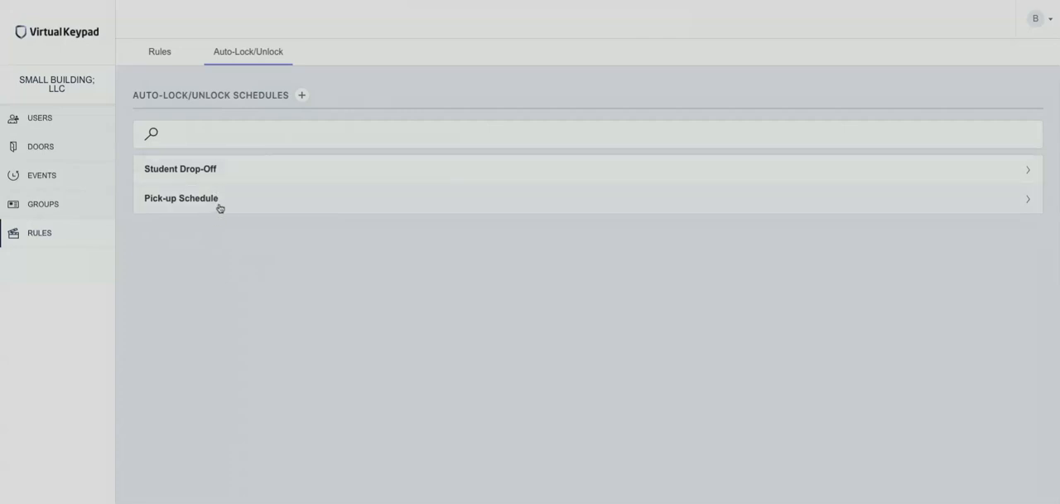
{"action": "left_click", "coordinate": [302, 96]}
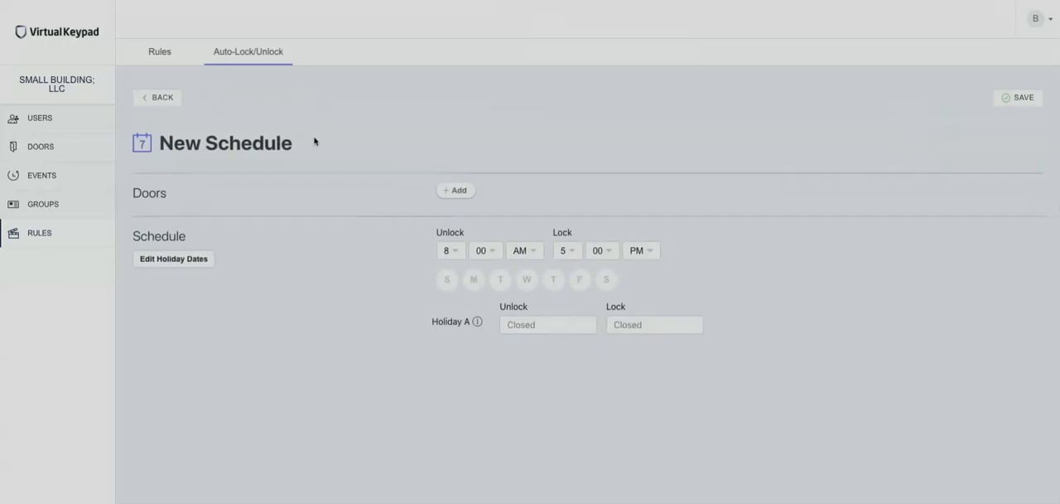
{"action": "left_click", "coordinate": [265, 144]}
{"action": "type", "text": "Oicku"}
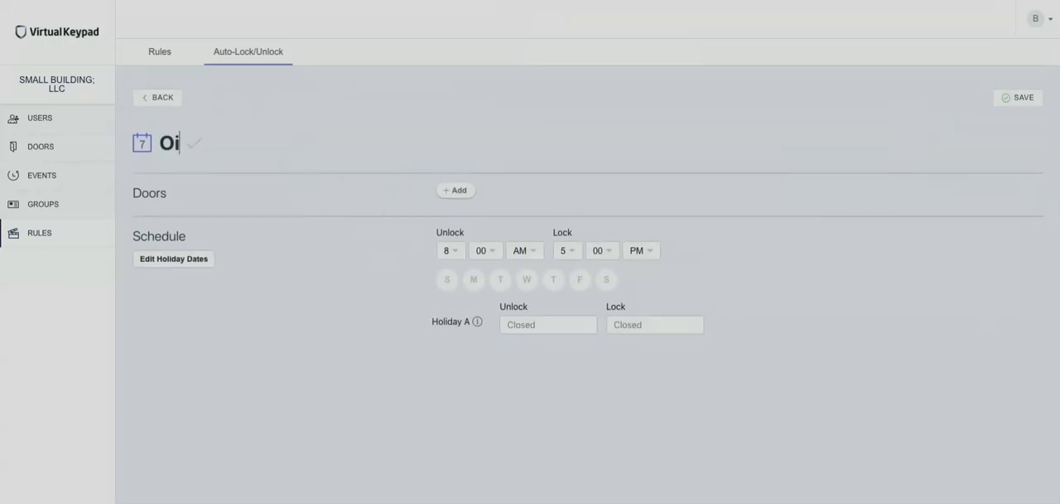
{"action": "key", "text": "BackSpace"}
{"action": "key", "text": "BackSpace"}
{"action": "key", "text": "BackSpace"}
{"action": "key", "text": "BackSpace"}
{"action": "key", "text": "BackSpace"}
{"action": "type", "text": "Pickup Schedule"}
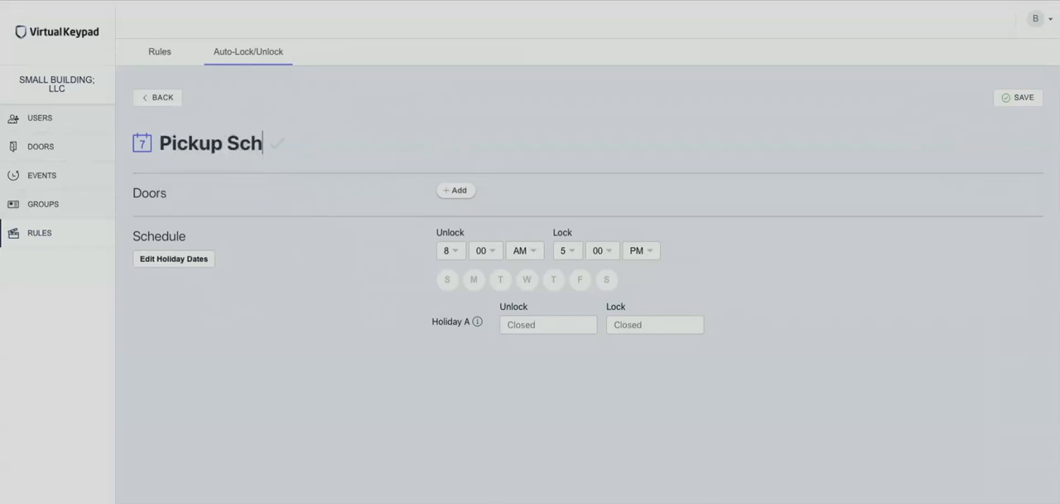
Step: Apply the schedule to all doors and set its unlock time to 3:00 AM
{"action": "left_click", "coordinate": [454, 192]}
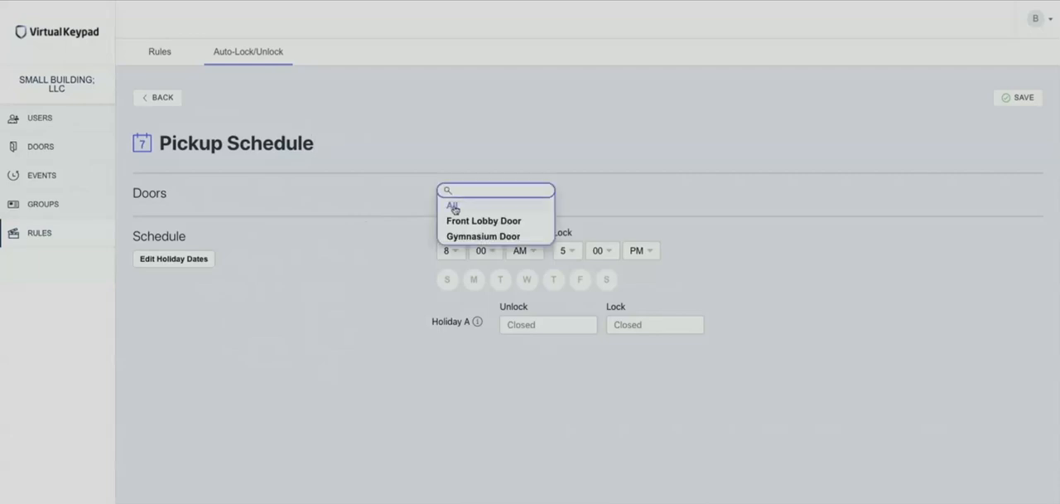
{"action": "left_click", "coordinate": [452, 207]}
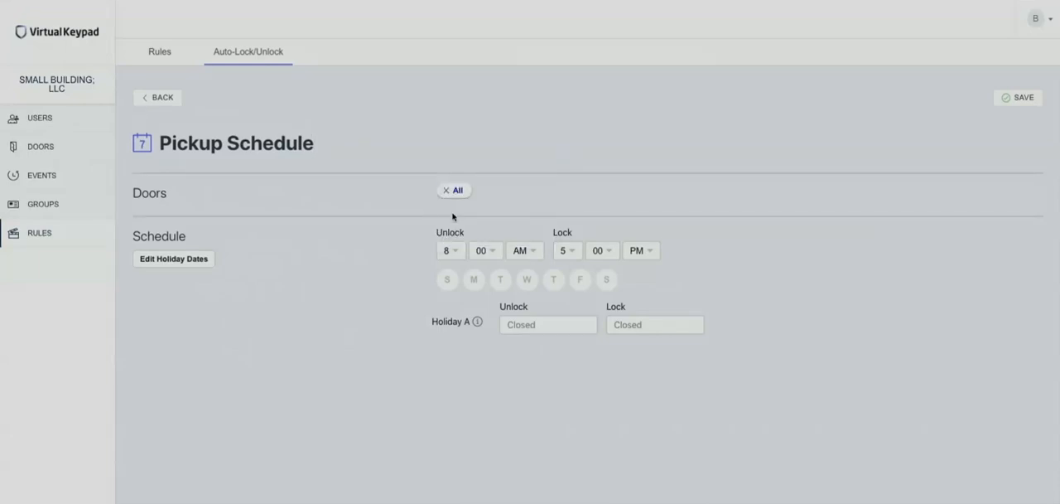
{"action": "left_click", "coordinate": [455, 250]}
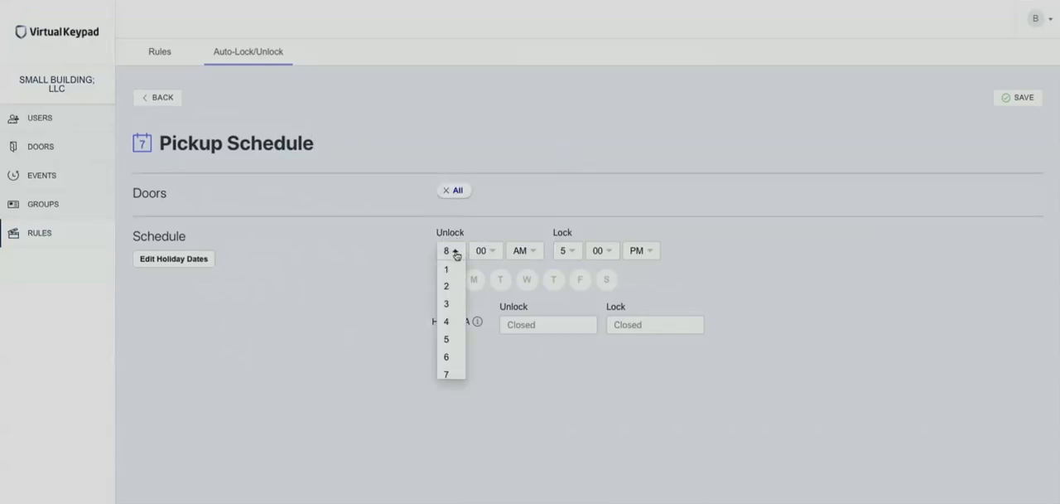
{"action": "left_click", "coordinate": [446, 304]}
{"action": "left_click", "coordinate": [481, 251]}
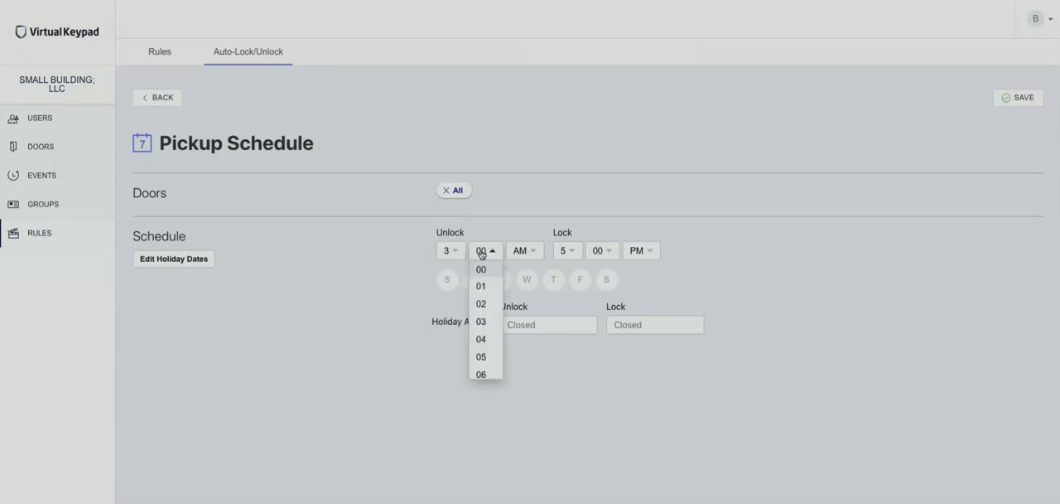
{"action": "left_click", "coordinate": [644, 224]}
Step: Activate the schedule for Monday through Friday
{"action": "left_click", "coordinate": [473, 283]}
{"action": "left_click", "coordinate": [501, 285]}
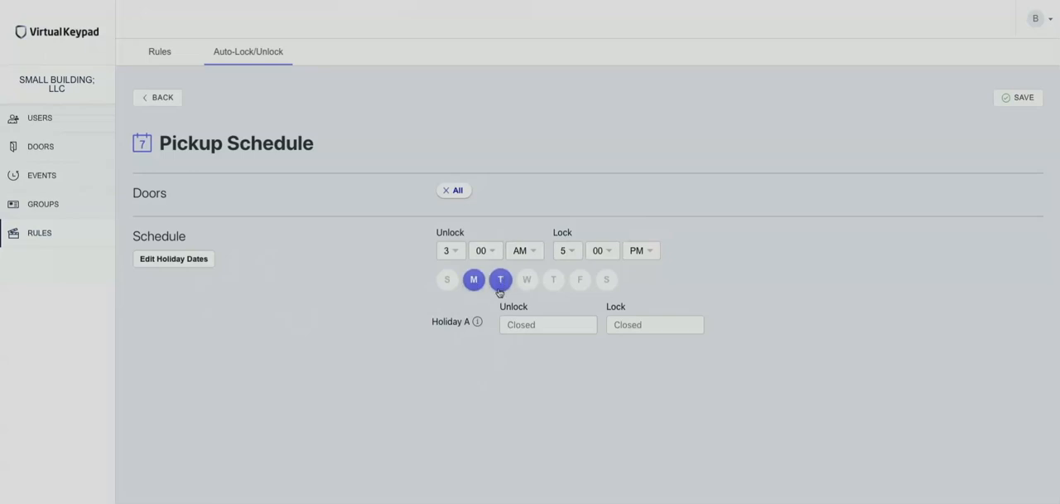
{"action": "left_click", "coordinate": [529, 284]}
{"action": "left_click", "coordinate": [553, 283]}
{"action": "left_click", "coordinate": [573, 283]}
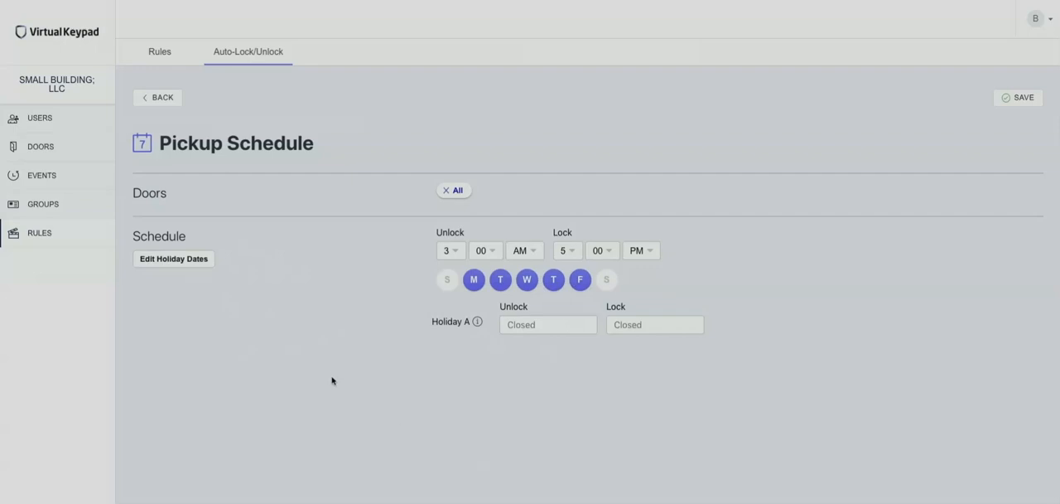
Step: Add a new entry named Christmas to the holiday dates
{"action": "left_click", "coordinate": [180, 259]}
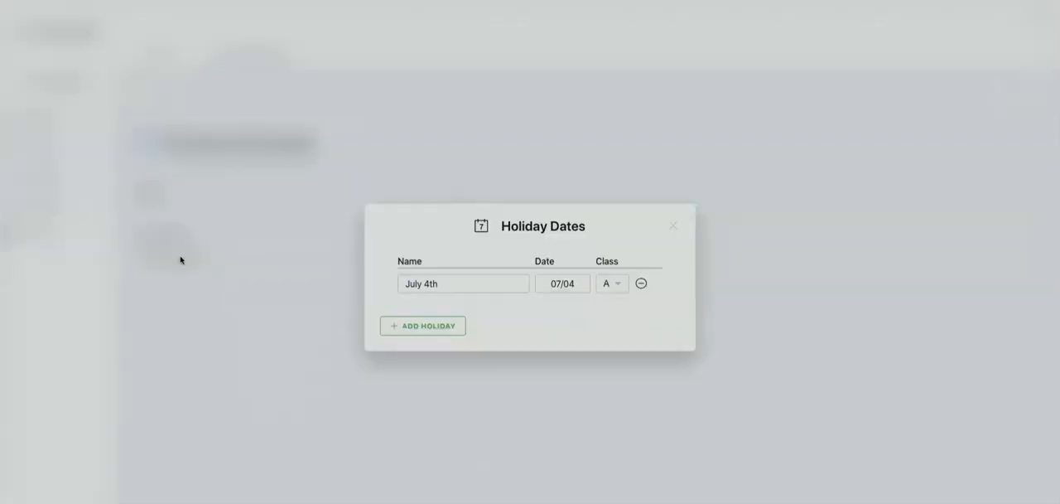
{"action": "left_click", "coordinate": [412, 328]}
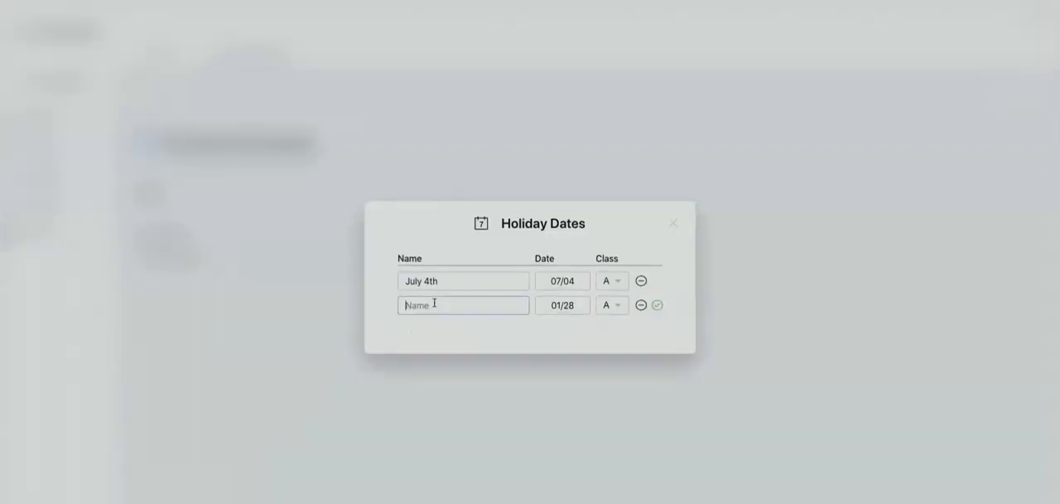
{"action": "type", "text": "Chrism"}
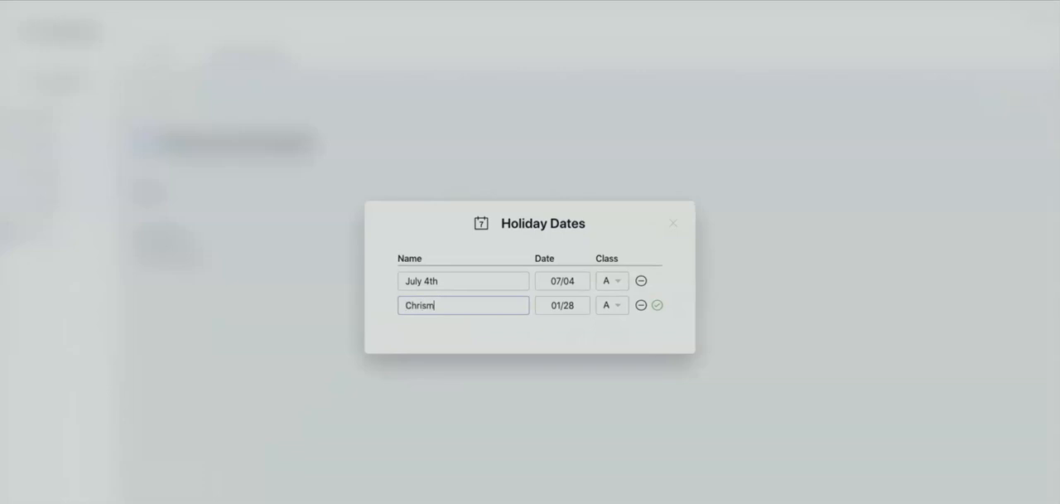
{"action": "type", "text": "as"}
{"action": "key", "text": "BackSpace"}
{"action": "key", "text": "BackSpace"}
{"action": "key", "text": "BackSpace"}
{"action": "type", "text": "tmas"}
Step: Set the Christmas holiday's date to 12/25 and its class to B, save the entry and close the holiday dates
{"action": "left_click", "coordinate": [572, 309]}
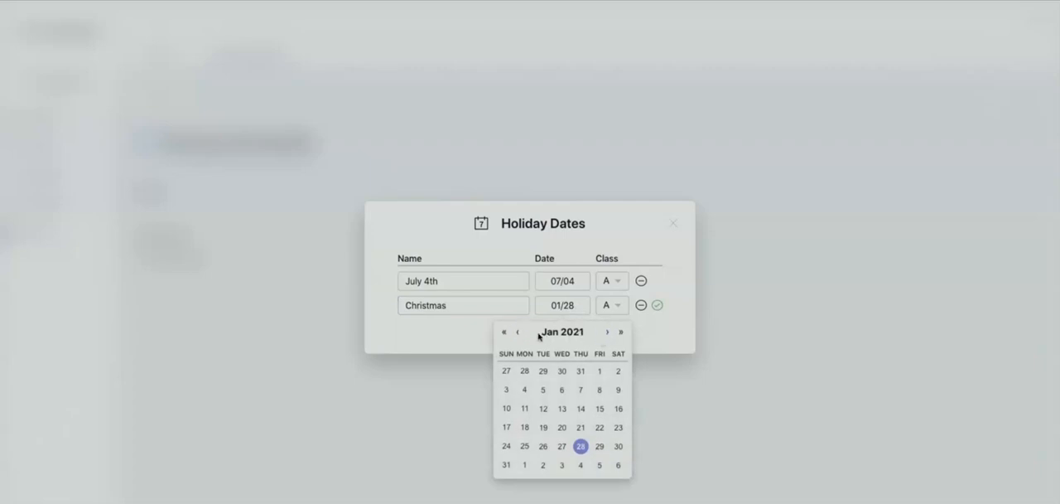
{"action": "left_click", "coordinate": [607, 331]}
{"action": "left_click", "coordinate": [607, 331]}
{"action": "left_click", "coordinate": [607, 331]}
{"action": "left_click", "coordinate": [608, 331]}
{"action": "left_click", "coordinate": [607, 331]}
{"action": "left_click", "coordinate": [607, 331]}
{"action": "left_click", "coordinate": [607, 331]}
{"action": "left_click", "coordinate": [608, 331]}
{"action": "left_click", "coordinate": [607, 331]}
{"action": "left_click", "coordinate": [607, 331]}
{"action": "left_click", "coordinate": [607, 331]}
{"action": "left_click", "coordinate": [618, 427]}
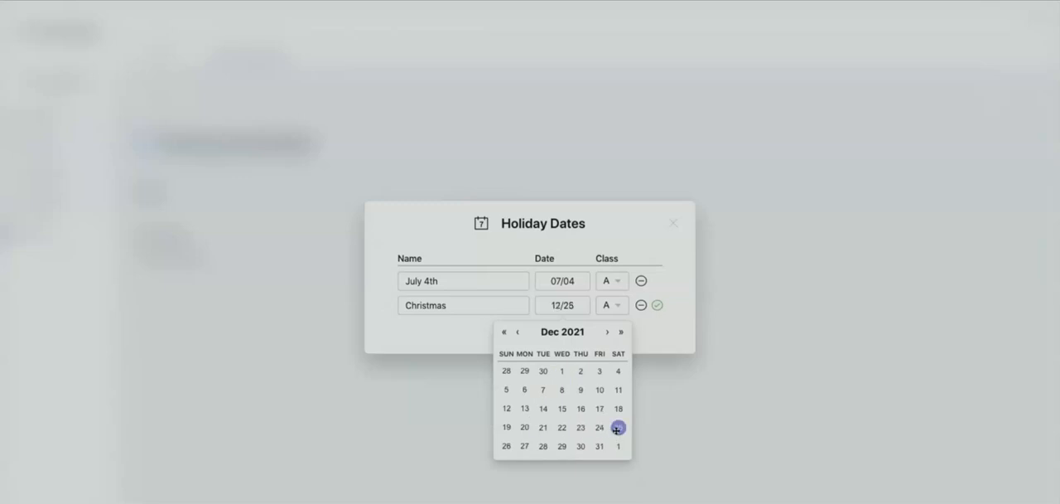
{"action": "left_click", "coordinate": [618, 306]}
{"action": "left_click", "coordinate": [613, 337]}
{"action": "left_click", "coordinate": [657, 306]}
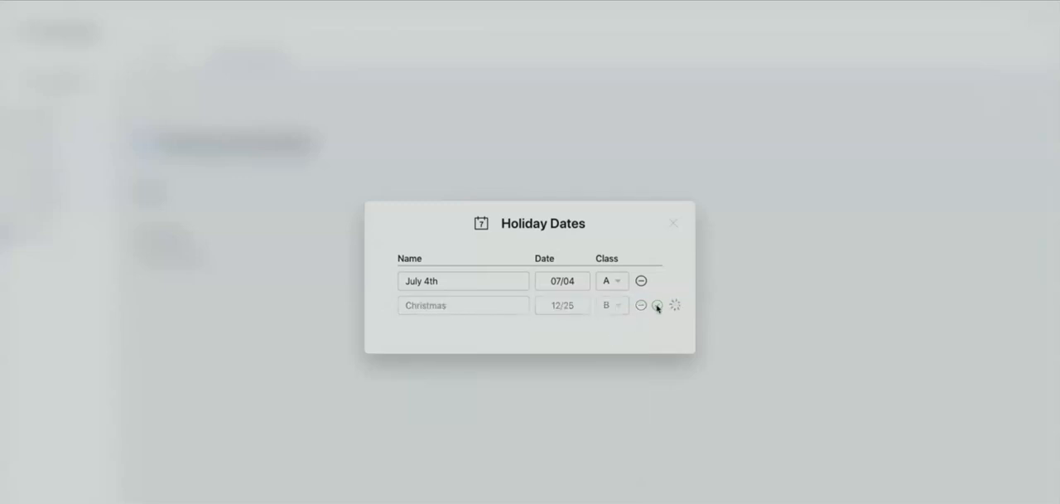
{"action": "left_click", "coordinate": [673, 225]}
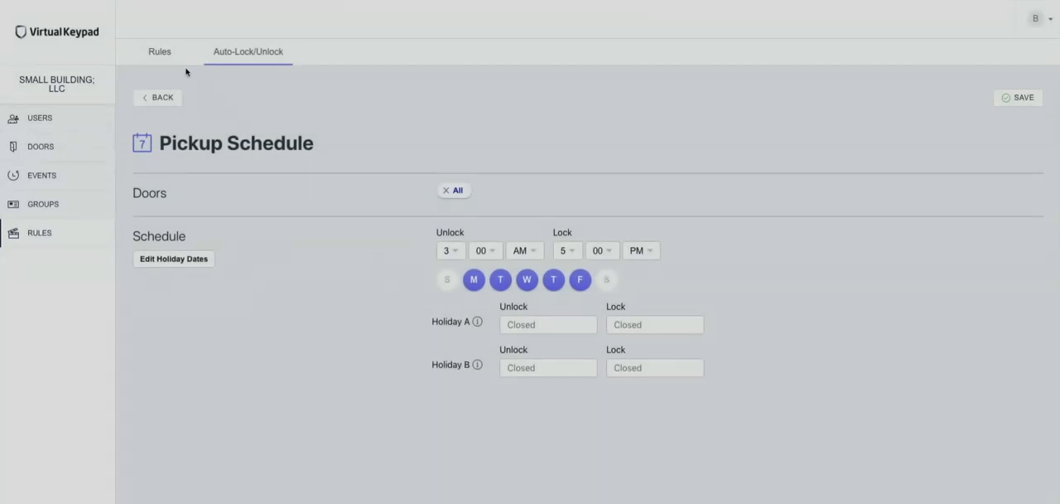
Step: Start a new rule with the condition A Door Is Forced on the Front Lobby Door
{"action": "left_click", "coordinate": [161, 54]}
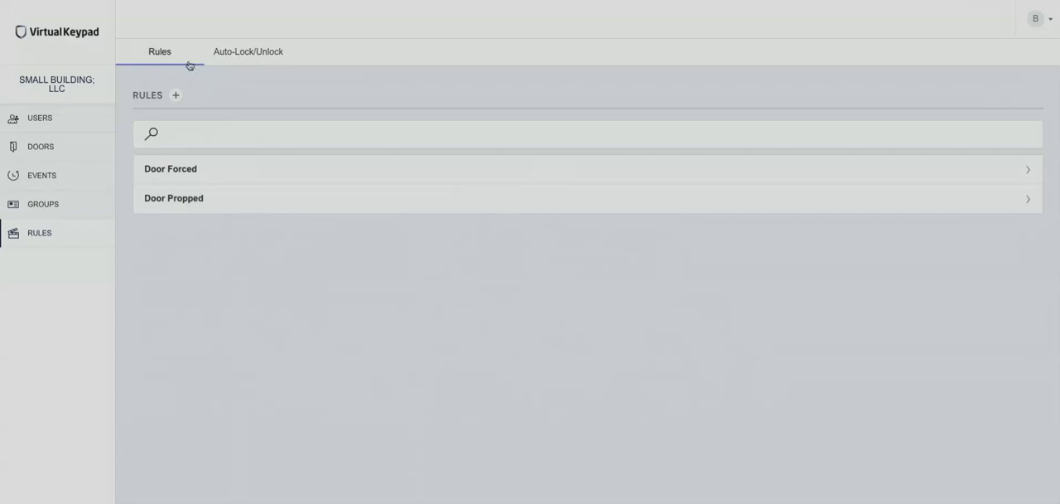
{"action": "left_click", "coordinate": [176, 97]}
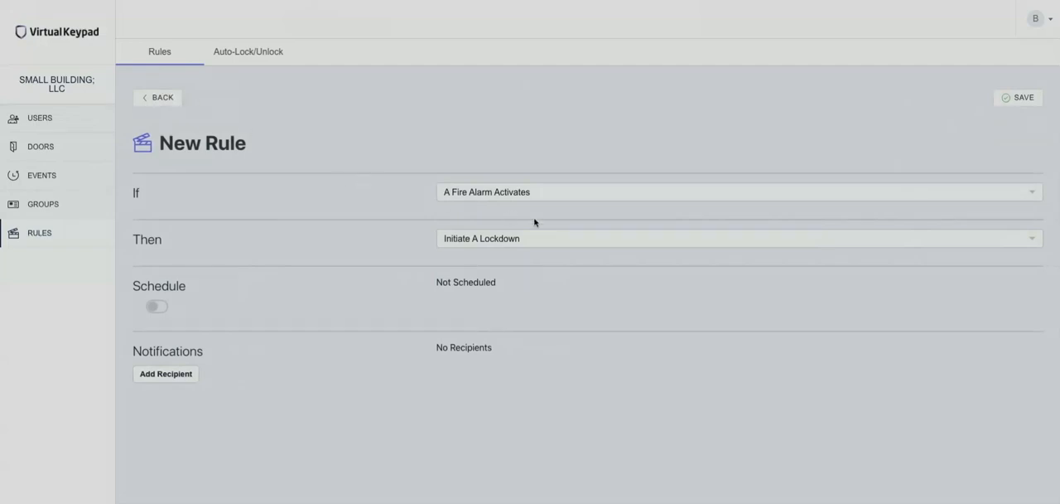
{"action": "left_click", "coordinate": [572, 198]}
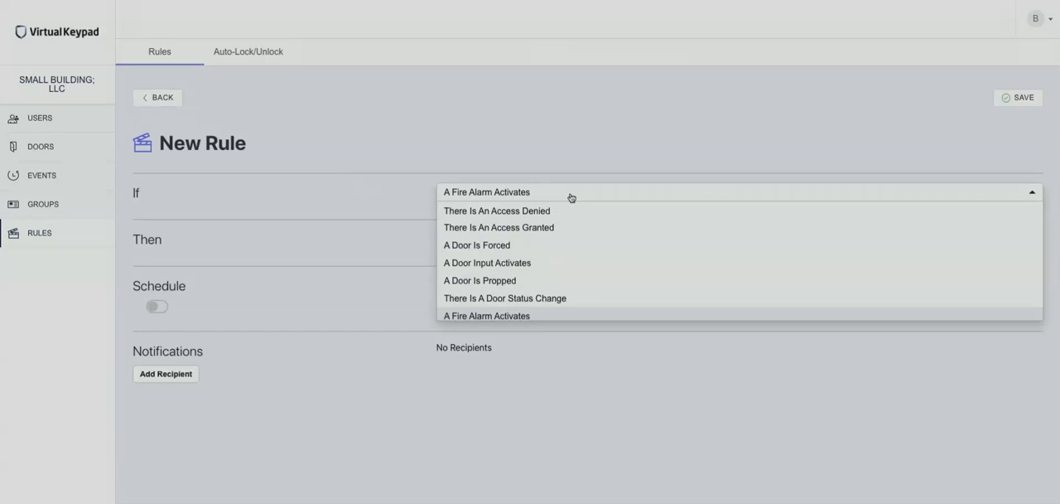
{"action": "left_click", "coordinate": [499, 212]}
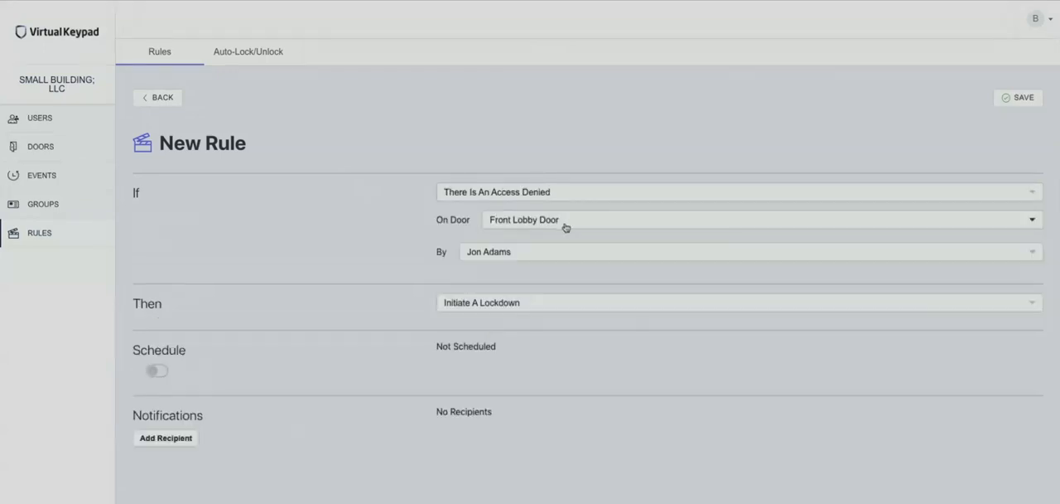
{"action": "left_click", "coordinate": [538, 256]}
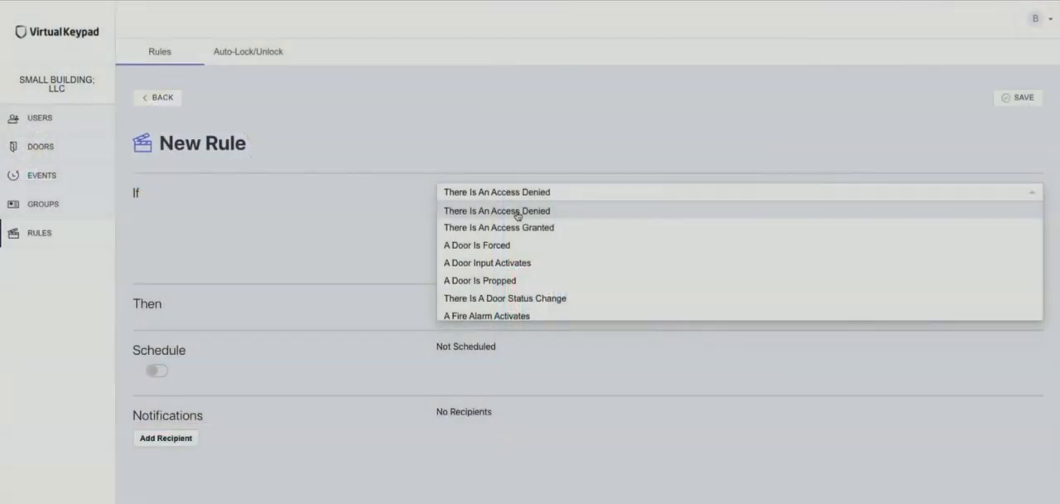
{"action": "left_click", "coordinate": [494, 245]}
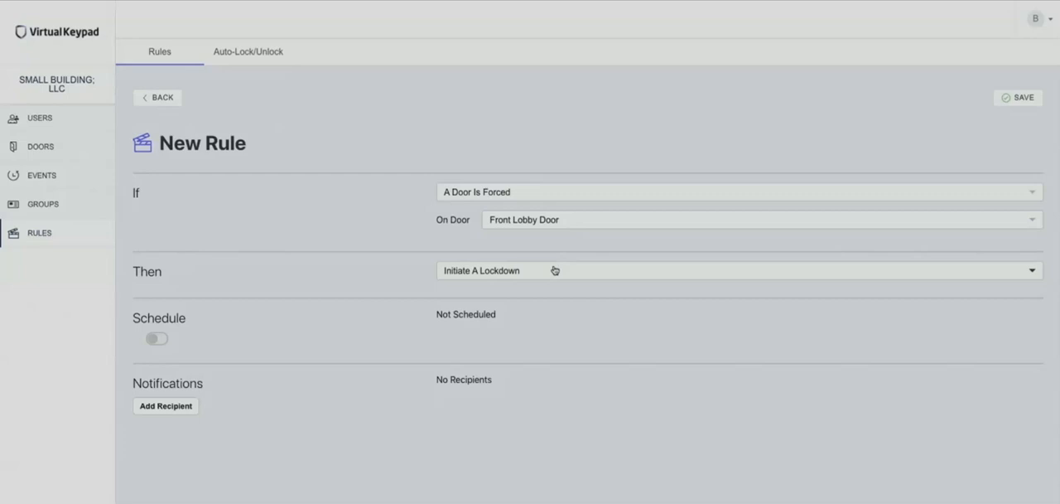
Step: Enable the rule's schedule, exclude Sunday and Saturday, and change the start hour
{"action": "left_click", "coordinate": [156, 338]}
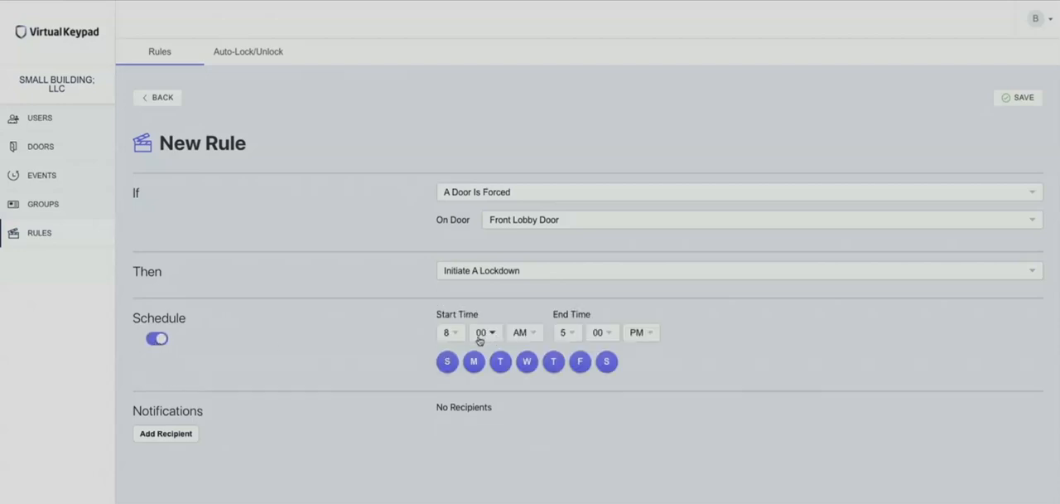
{"action": "left_click", "coordinate": [448, 362]}
{"action": "left_click", "coordinate": [608, 362]}
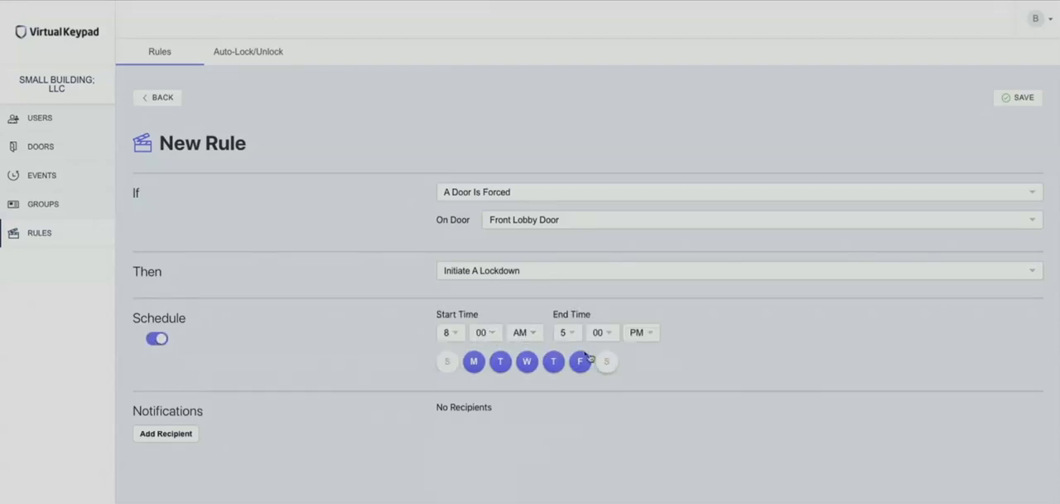
{"action": "left_click", "coordinate": [447, 333]}
{"action": "left_click", "coordinate": [449, 455]}
Step: Add the second, third and fourth people in the personnel list as notification recipients for the forced-door rule
{"action": "left_click", "coordinate": [171, 439]}
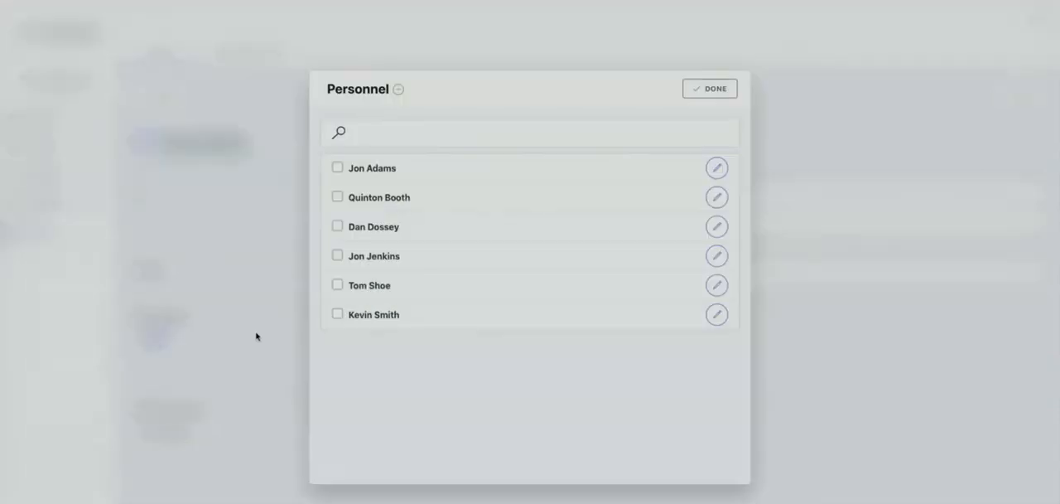
{"action": "left_click", "coordinate": [338, 198]}
{"action": "left_click", "coordinate": [338, 255]}
{"action": "left_click", "coordinate": [338, 225]}
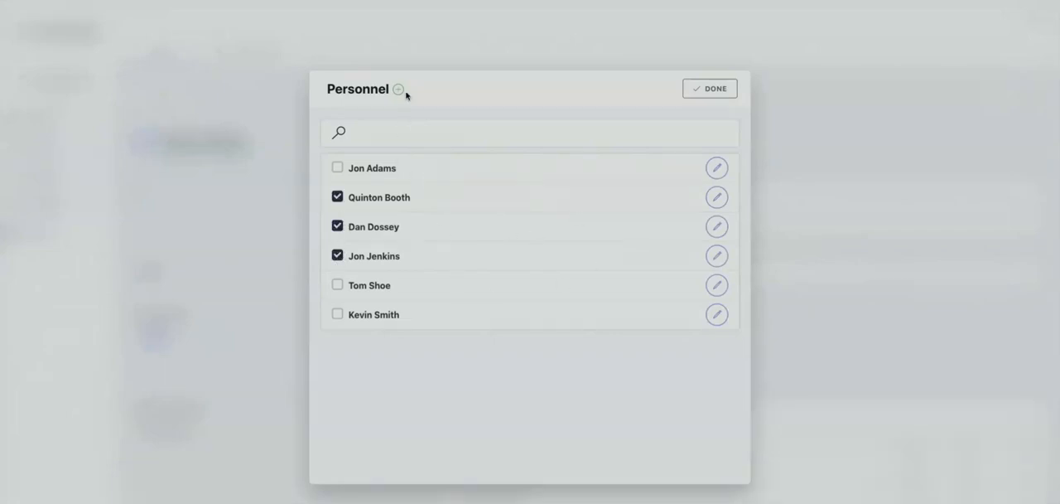
Step: Create a new contact from the existing coach user, fill in the contact's phone number, save it and finish choosing personnel
{"action": "left_click", "coordinate": [400, 91]}
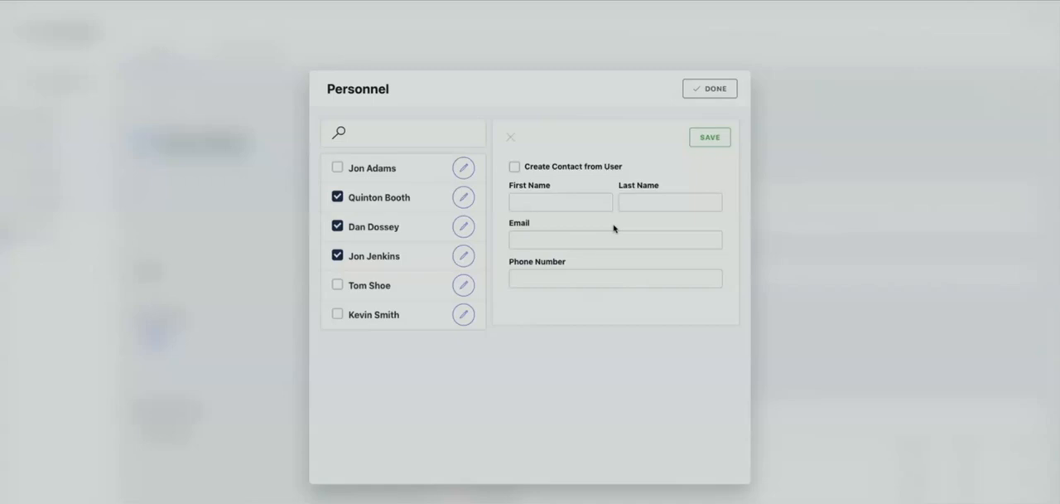
{"action": "left_click", "coordinate": [513, 167]}
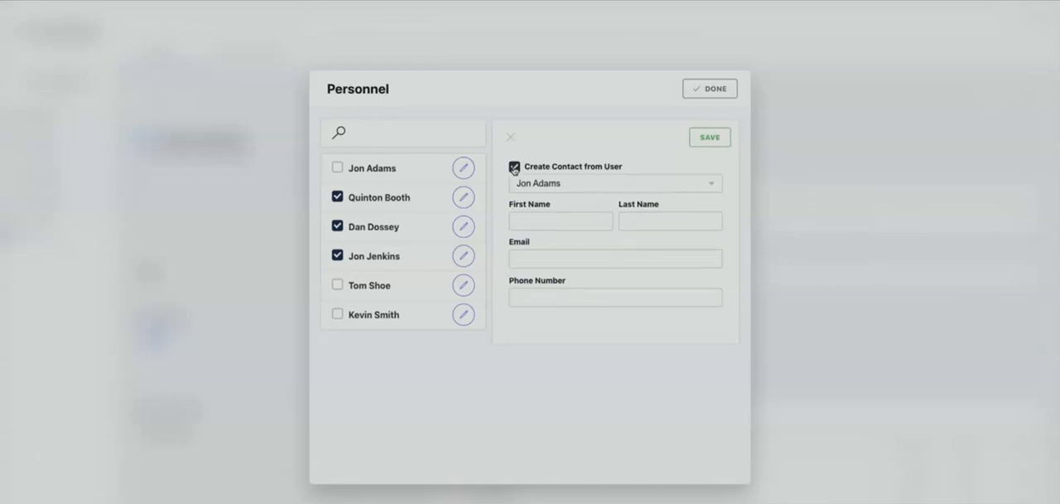
{"action": "left_click", "coordinate": [577, 189]}
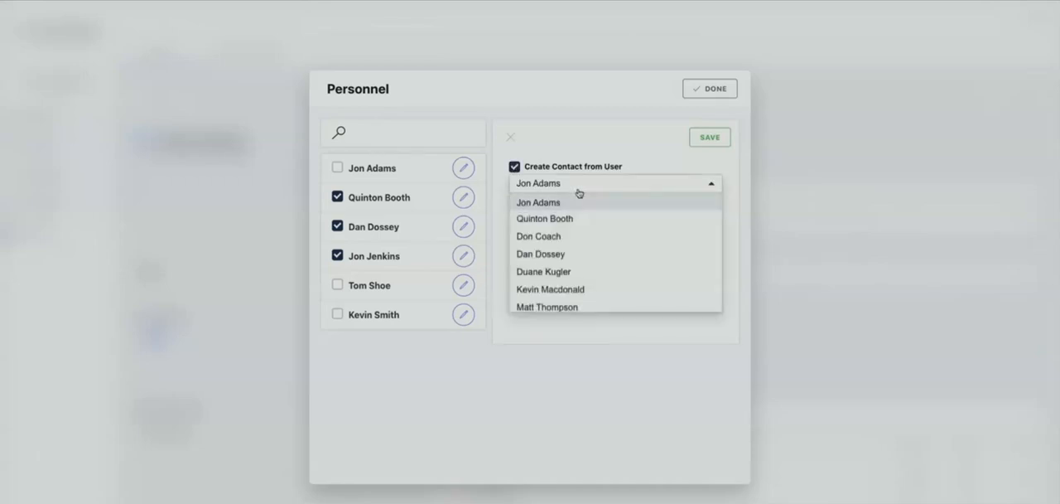
{"action": "left_click", "coordinate": [551, 236]}
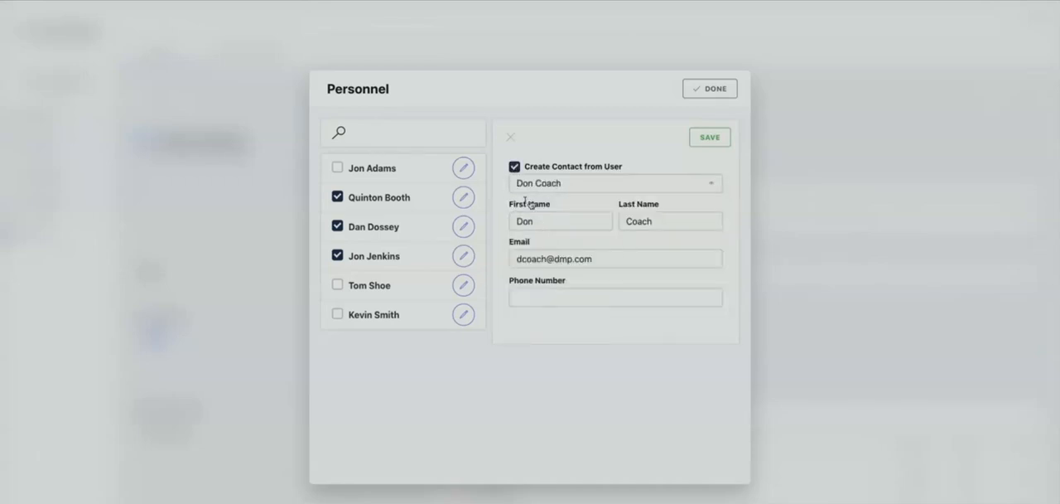
{"action": "left_click", "coordinate": [569, 296]}
{"action": "left_click", "coordinate": [549, 327]}
{"action": "left_click", "coordinate": [704, 138]}
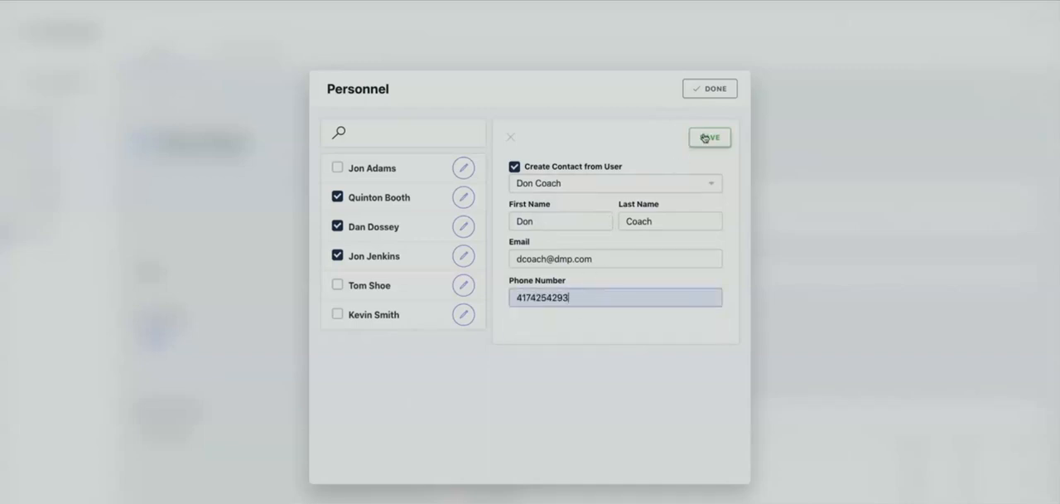
{"action": "left_click", "coordinate": [710, 90]}
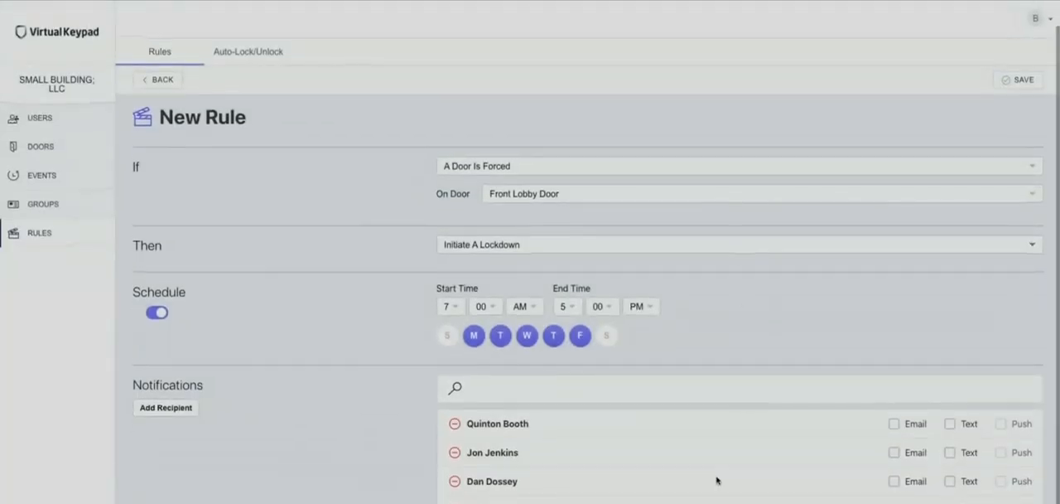
Step: Enable email for the first two recipients and text for the first and third, and return to the rules list
{"action": "left_click", "coordinate": [894, 425]}
{"action": "left_click", "coordinate": [895, 454]}
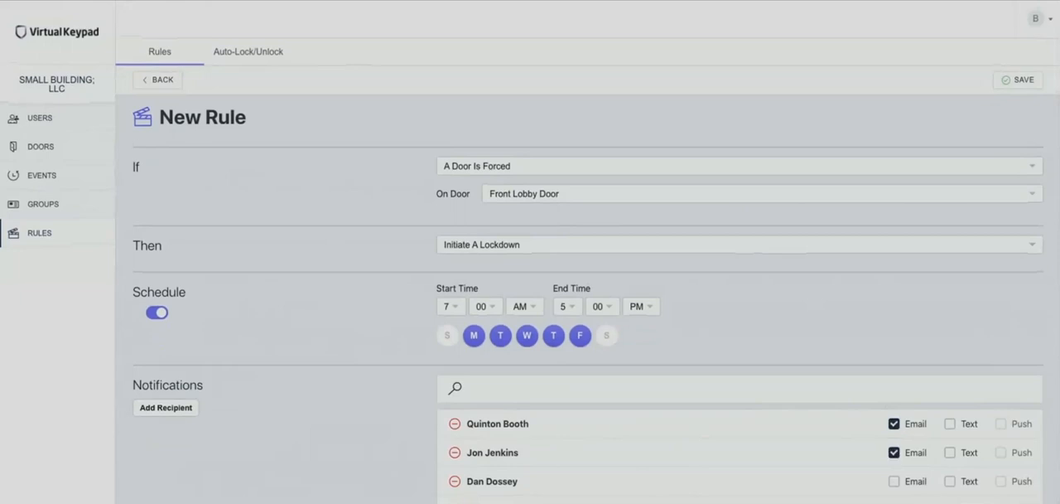
{"action": "left_click", "coordinate": [950, 482]}
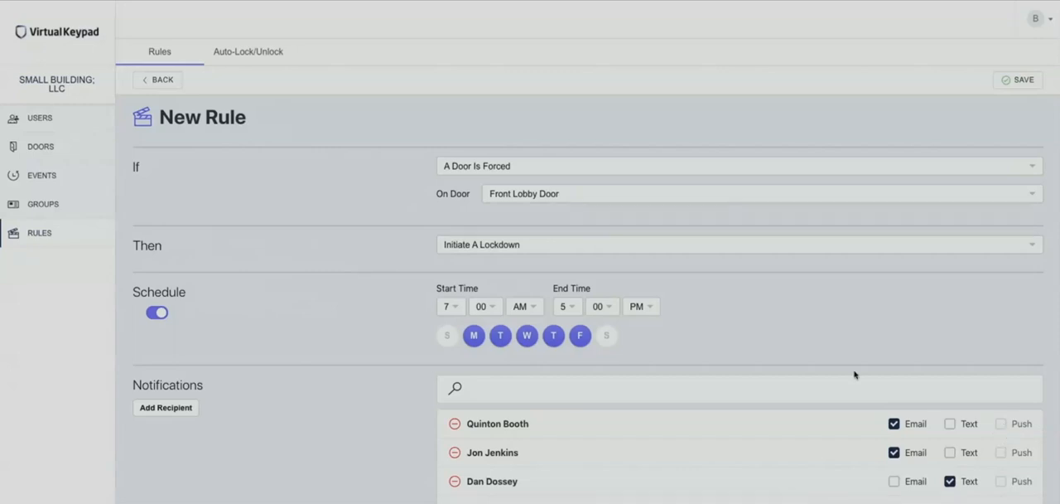
{"action": "left_click", "coordinate": [950, 425]}
{"action": "left_click", "coordinate": [164, 87]}
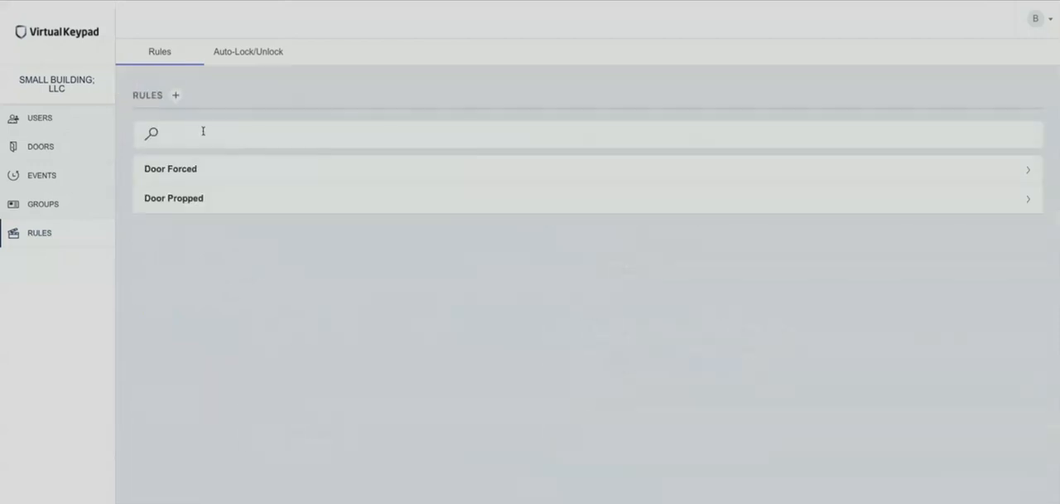
Step: Start a new rule with the condition A Door Is Propped on the Front Lobby Door and the action Only Send Notification
{"action": "left_click", "coordinate": [176, 97]}
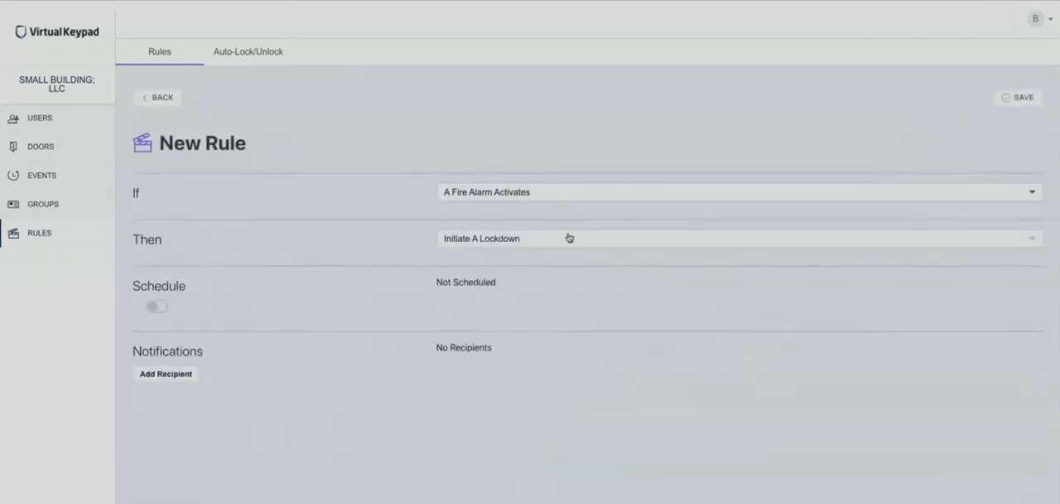
{"action": "left_click", "coordinate": [577, 194]}
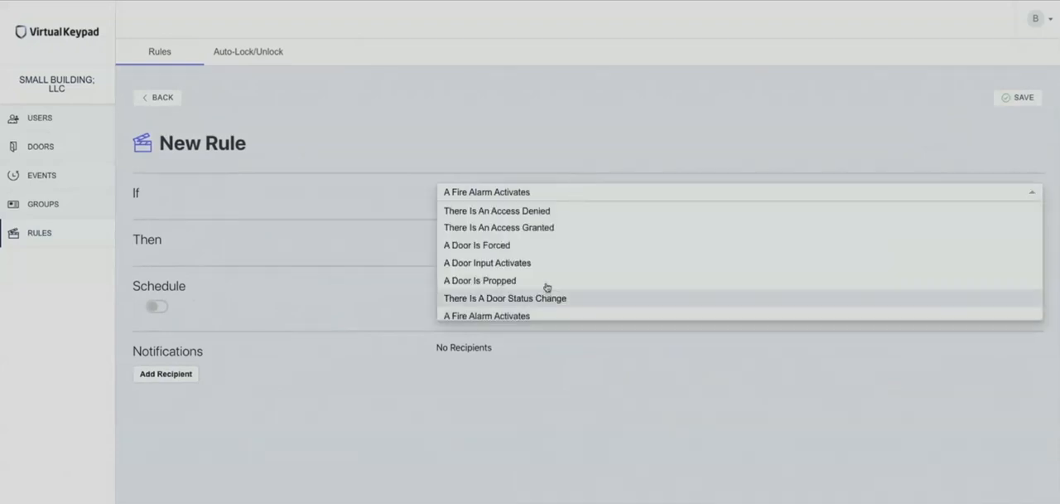
{"action": "left_click", "coordinate": [599, 271]}
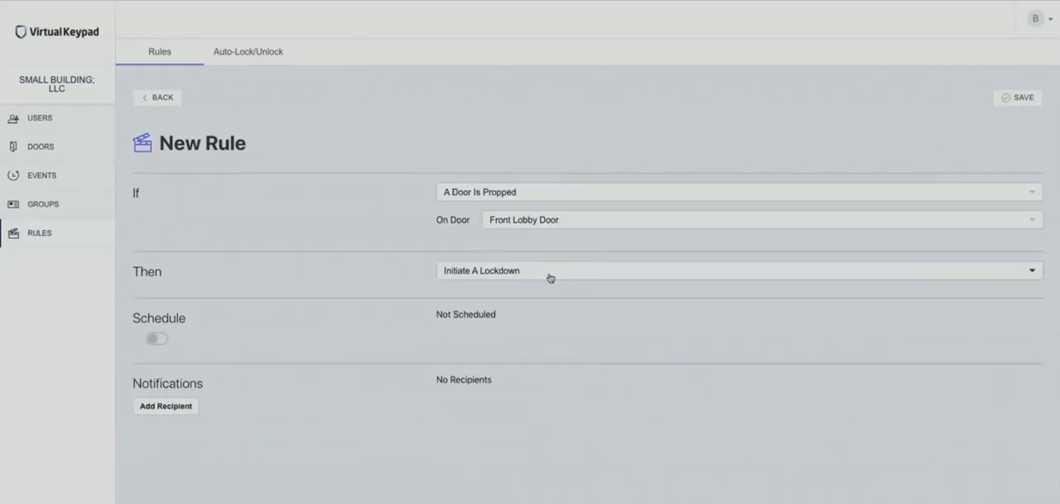
{"action": "left_click", "coordinate": [539, 274]}
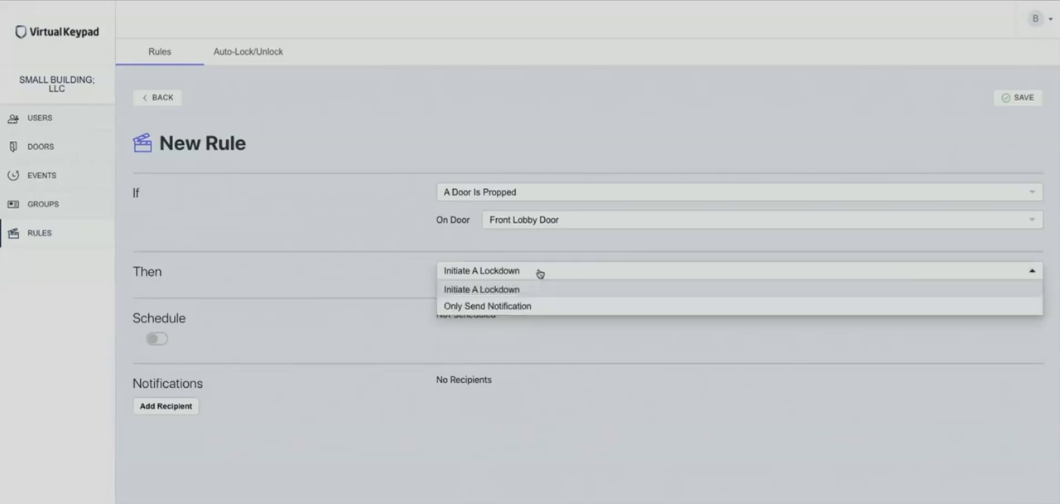
{"action": "left_click", "coordinate": [519, 304]}
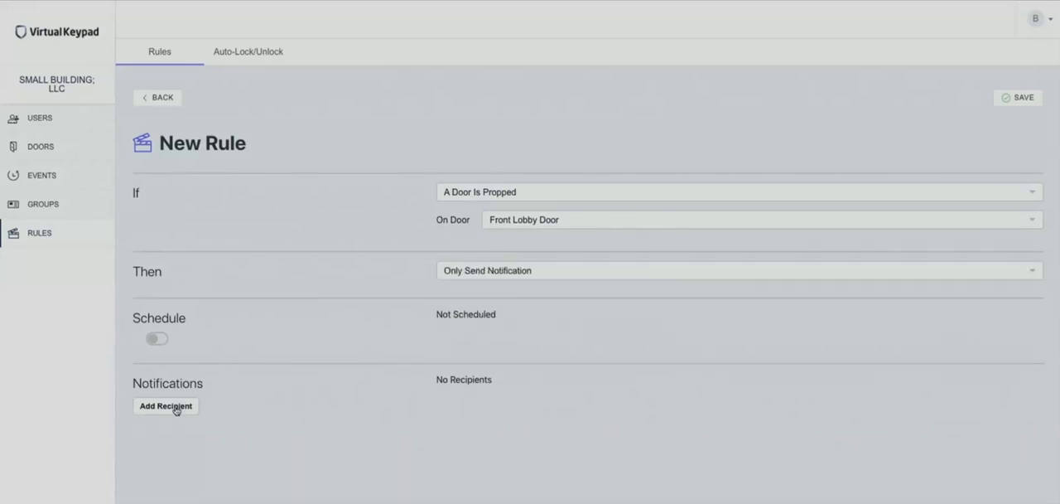
Step: Change the new rule's condition to A Door Input Activates on the Front Lobby Door
{"action": "left_click", "coordinate": [587, 194]}
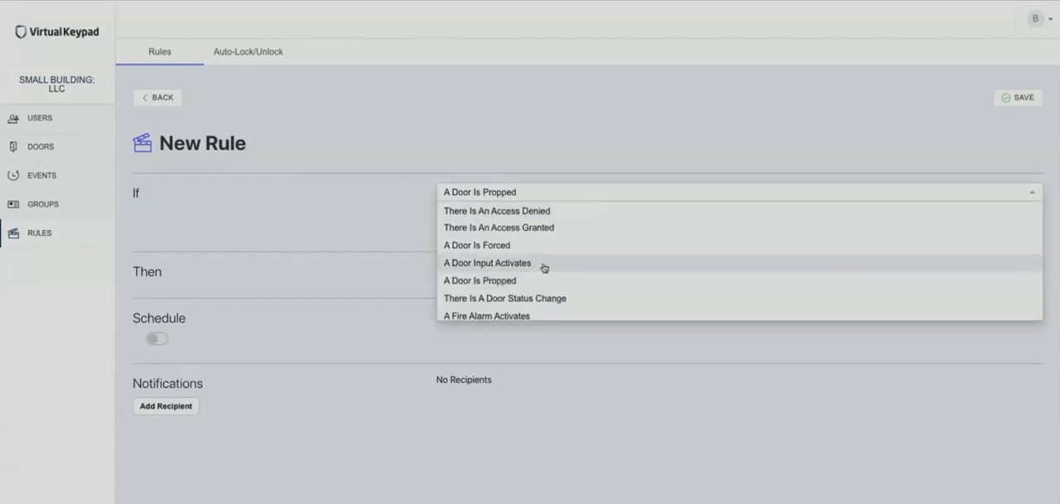
{"action": "scroll", "coordinate": [538, 272], "scroll_direction": "down", "scroll_amount": 1}
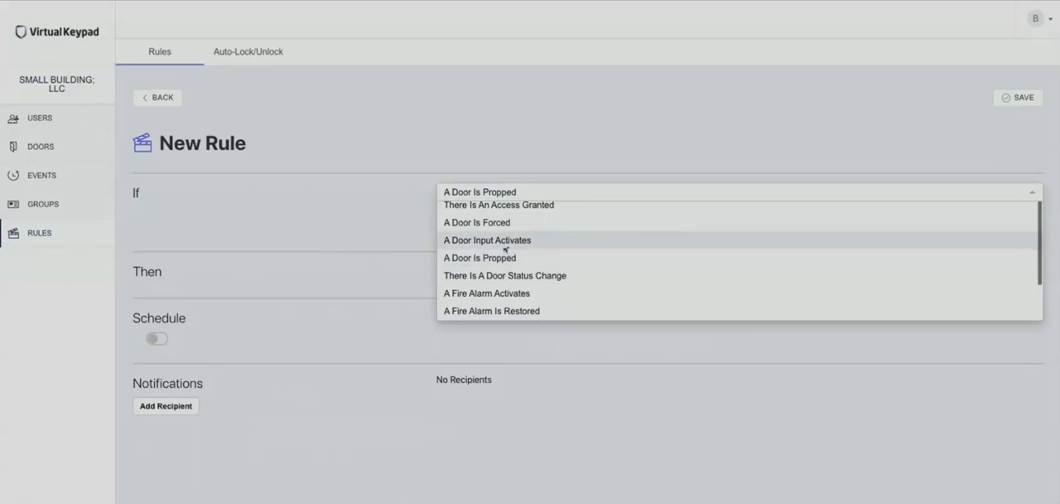
{"action": "left_click", "coordinate": [505, 242]}
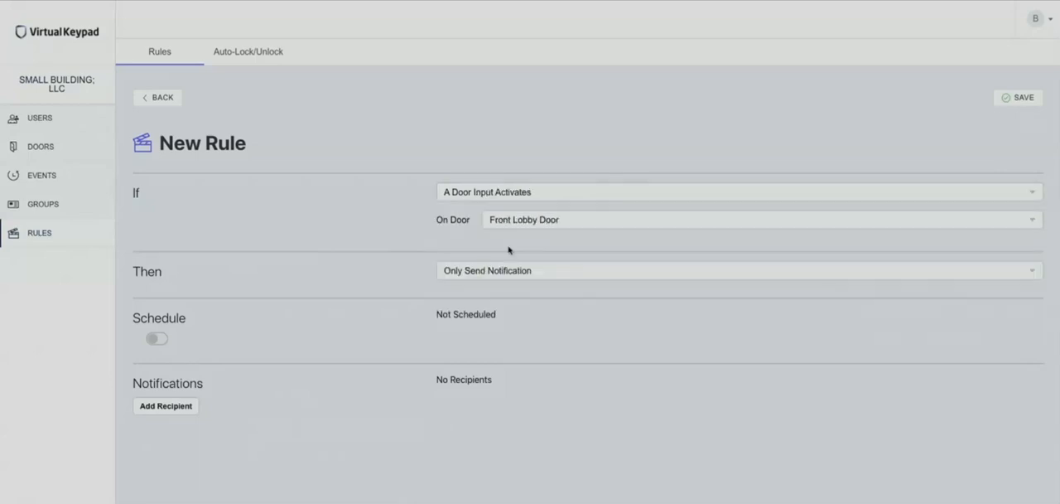
{"action": "left_click", "coordinate": [594, 228]}
{"action": "left_click", "coordinate": [576, 240]}
Step: Set the rule's action to Trigger An Output, with Onboard Output 1 switched to On
{"action": "left_click", "coordinate": [582, 271]}
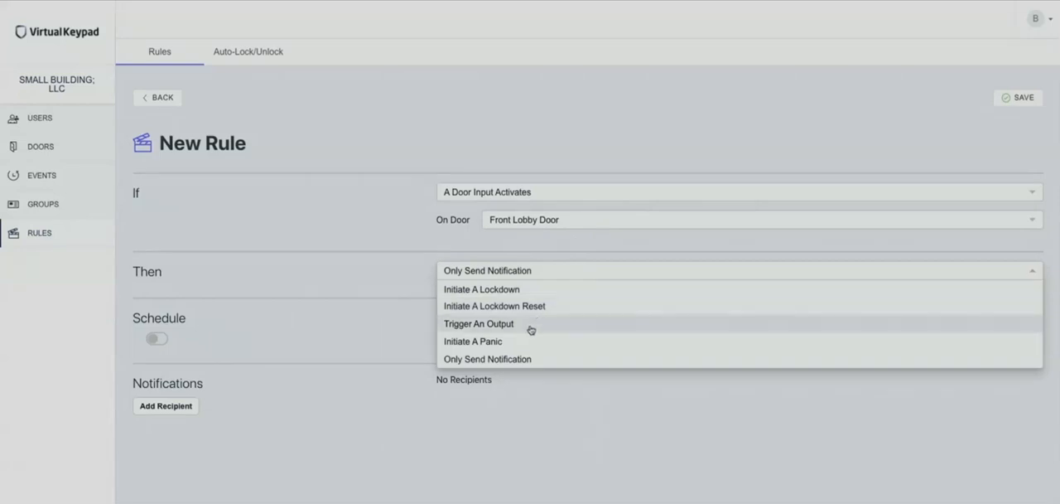
{"action": "left_click", "coordinate": [531, 330]}
{"action": "left_click", "coordinate": [585, 301]}
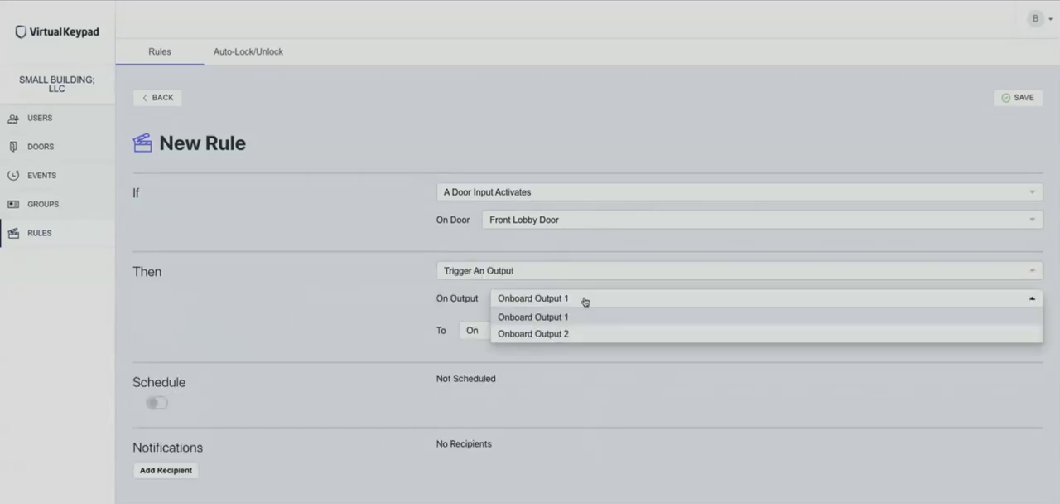
{"action": "left_click", "coordinate": [466, 303]}
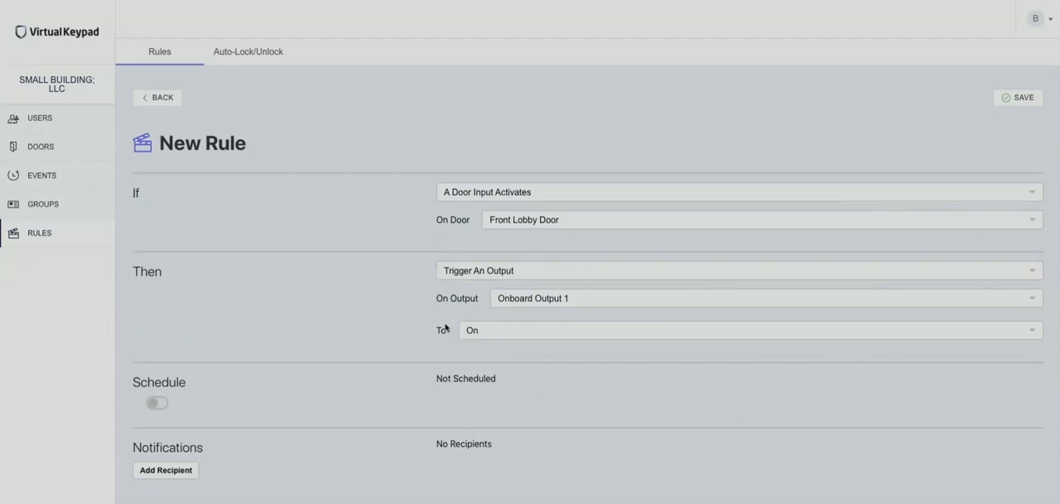
{"action": "left_click", "coordinate": [493, 334]}
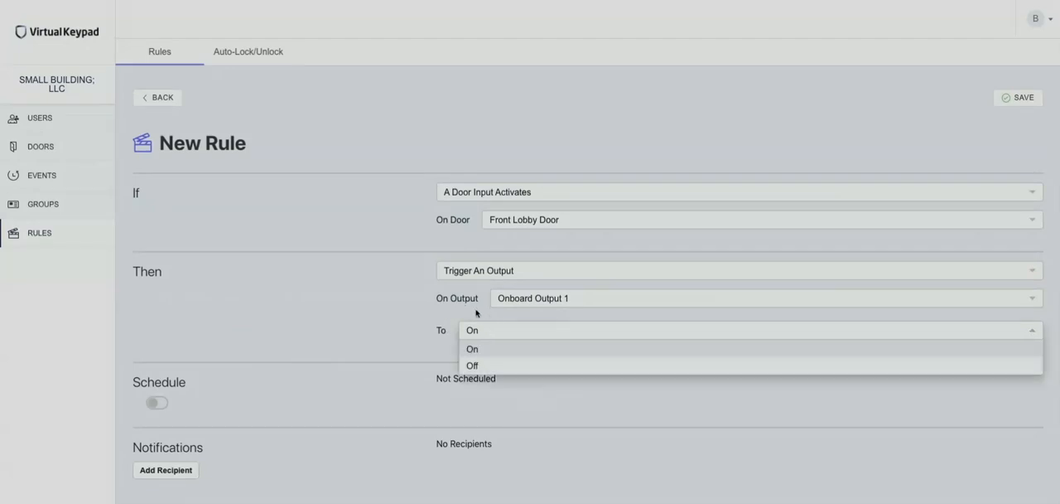
{"action": "left_click", "coordinate": [476, 312]}
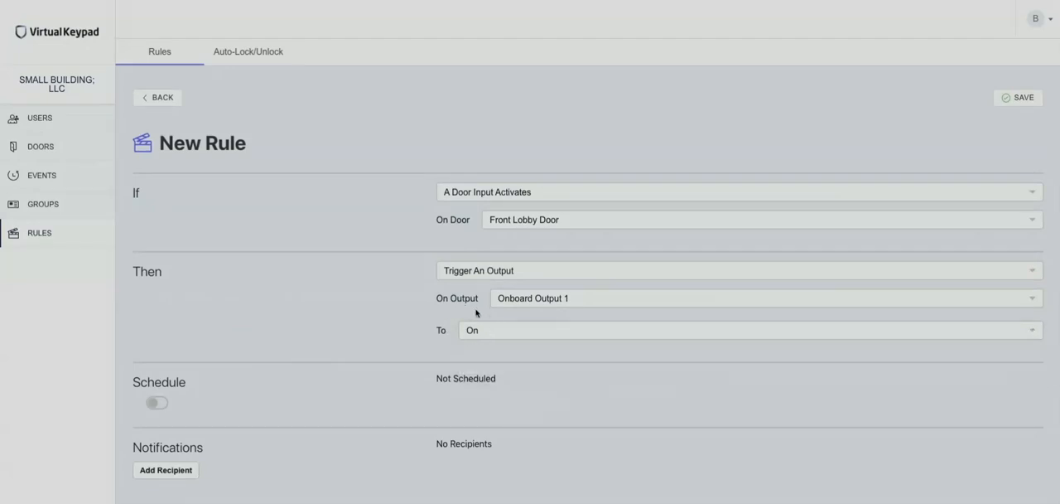
Step: Review the available actions and change the rule's condition to There Is An Access Granted
{"action": "left_click", "coordinate": [560, 271]}
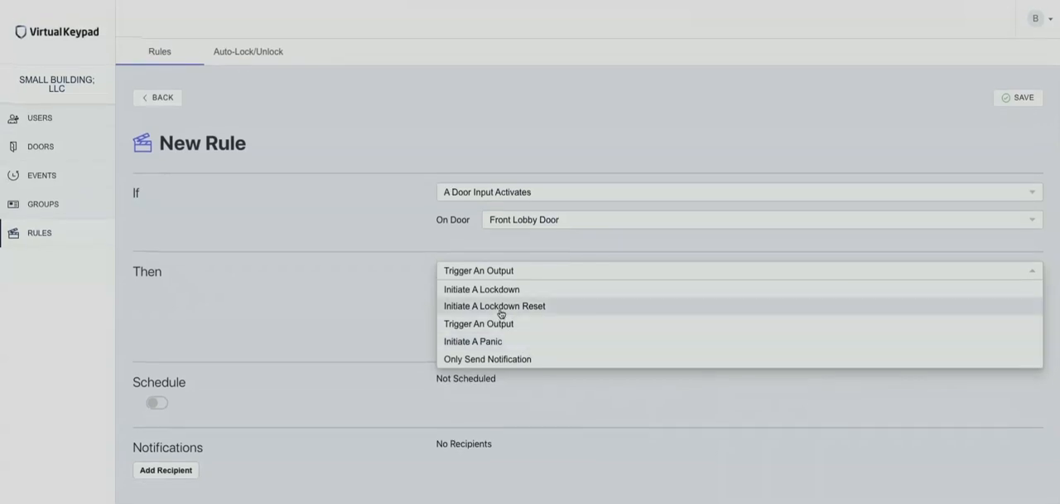
{"action": "left_click", "coordinate": [558, 195]}
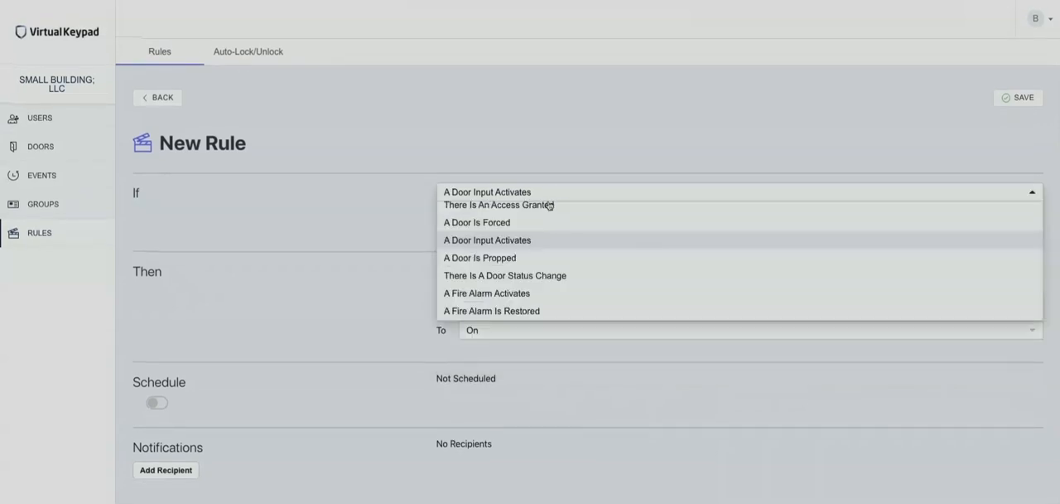
{"action": "left_click", "coordinate": [514, 211]}
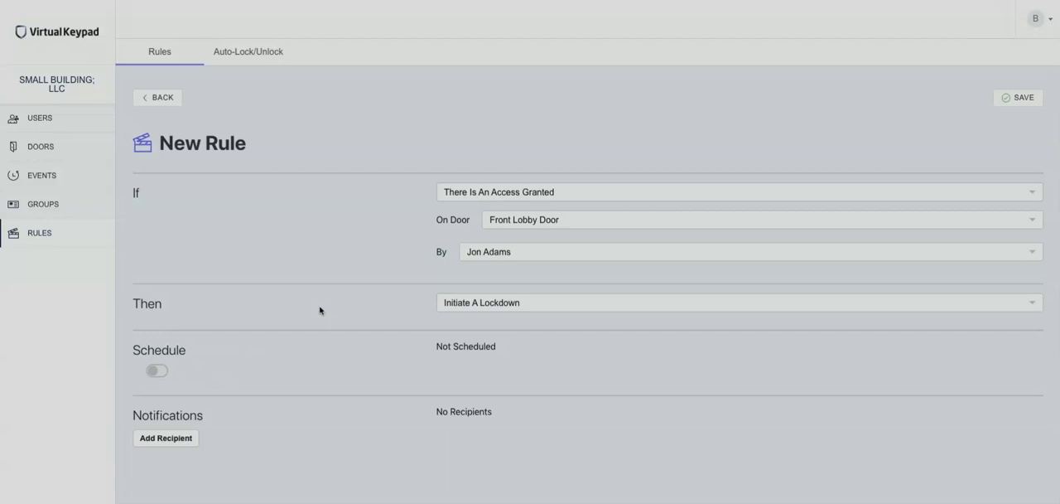
Step: Create a new event report and name it School Report
{"action": "left_click", "coordinate": [50, 178]}
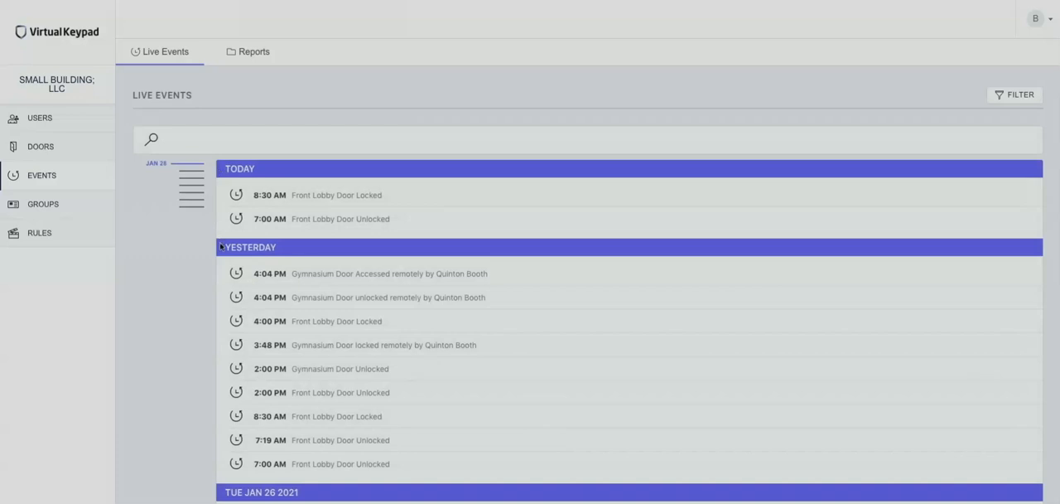
{"action": "left_click", "coordinate": [252, 55]}
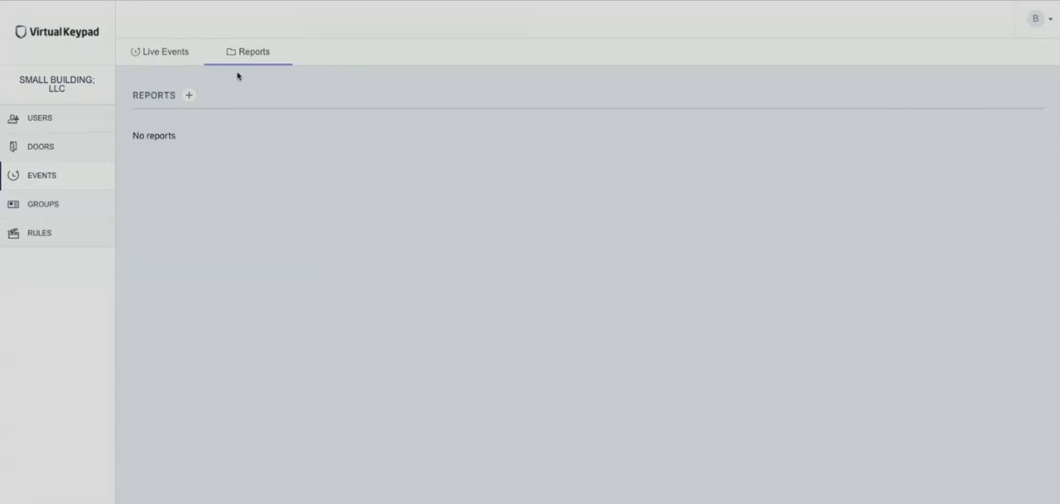
{"action": "left_click", "coordinate": [189, 98]}
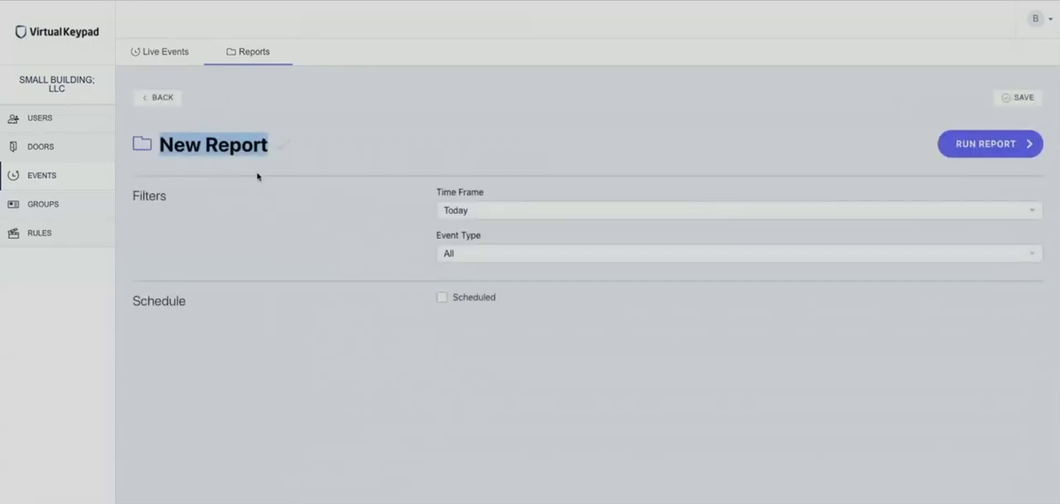
{"action": "key", "text": "BackSpace"}
{"action": "key", "text": "BackSpace"}
{"action": "key", "text": "BackSpace"}
{"action": "key", "text": "BackSpace"}
{"action": "key", "text": "BackSpace"}
{"action": "key", "text": "BackSpace"}
{"action": "key", "text": "BackSpace"}
{"action": "key", "text": "BackSpace"}
{"action": "key", "text": "BackSpace"}
{"action": "key", "text": "BackSpace"}
{"action": "type", "text": "School Report"}
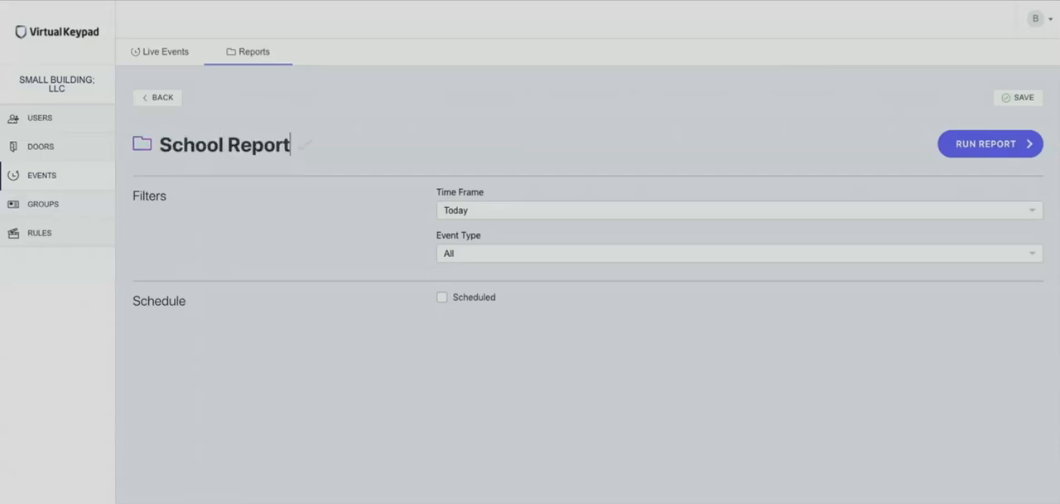
Step: Set the report's time frame to Last 30 days and its event type to Door Access
{"action": "left_click", "coordinate": [536, 214]}
{"action": "left_click", "coordinate": [513, 281]}
{"action": "left_click", "coordinate": [520, 261]}
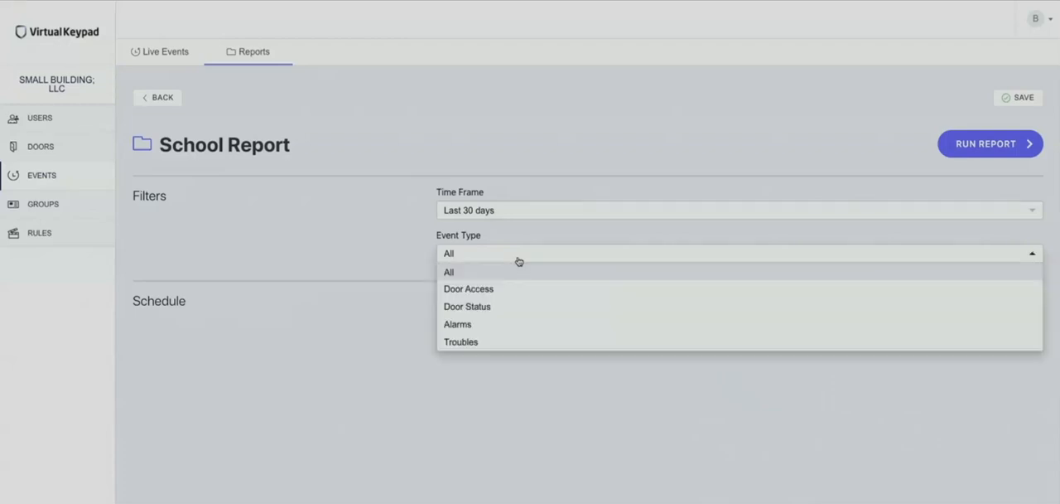
{"action": "left_click", "coordinate": [481, 290]}
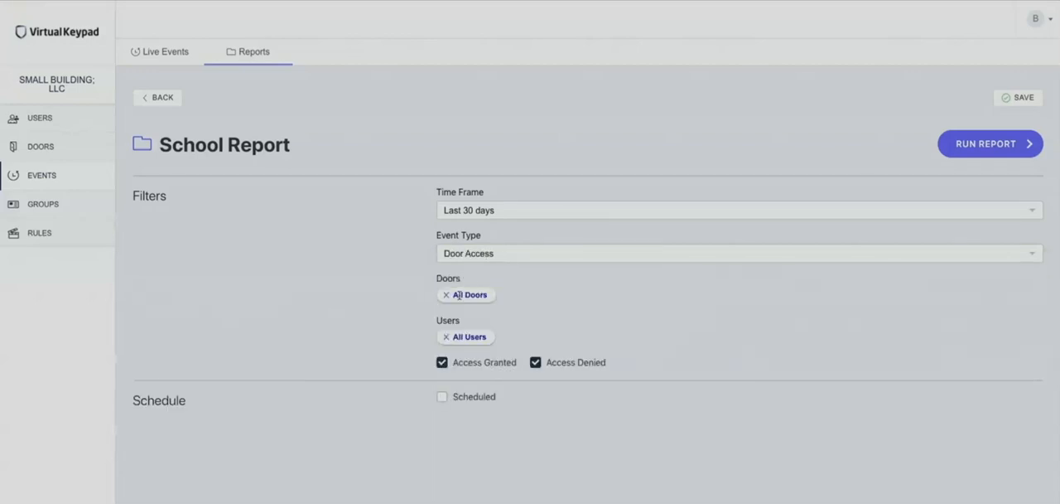
Step: Keep the report on all doors, limit it to the coach user, and exclude Access Granted events
{"action": "left_click", "coordinate": [458, 295]}
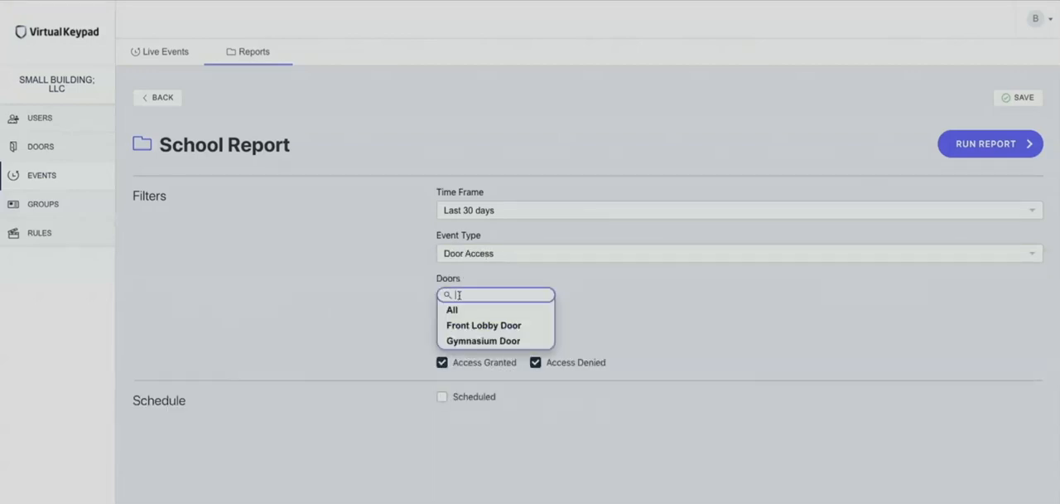
{"action": "left_click", "coordinate": [529, 312]}
{"action": "left_click", "coordinate": [470, 336]}
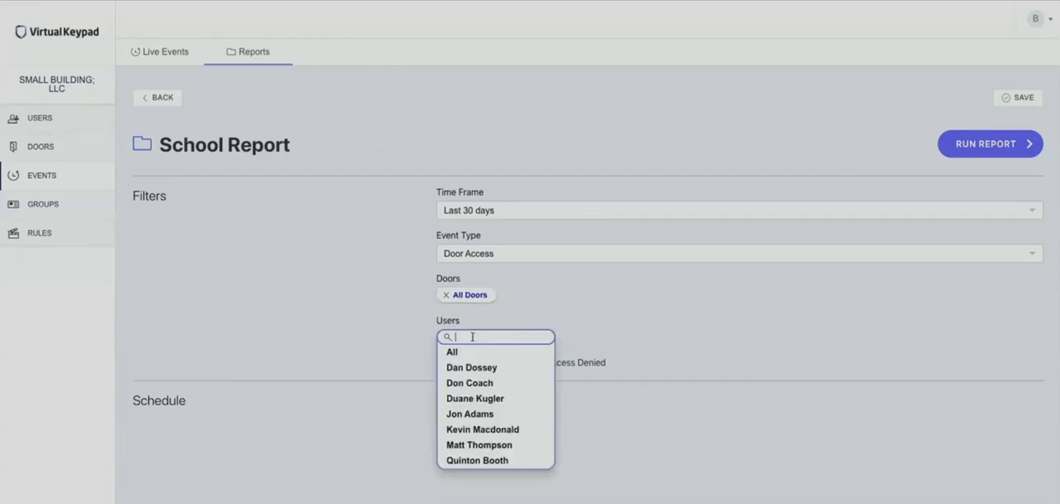
{"action": "left_click", "coordinate": [472, 383]}
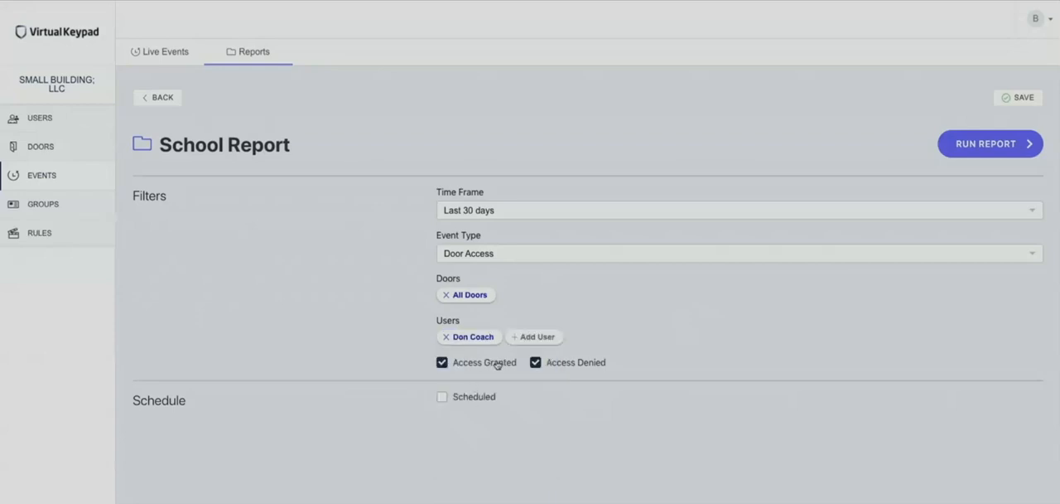
{"action": "left_click", "coordinate": [442, 363]}
Step: Schedule the report with the frequency Every Month, keeping day 1
{"action": "left_click", "coordinate": [442, 396]}
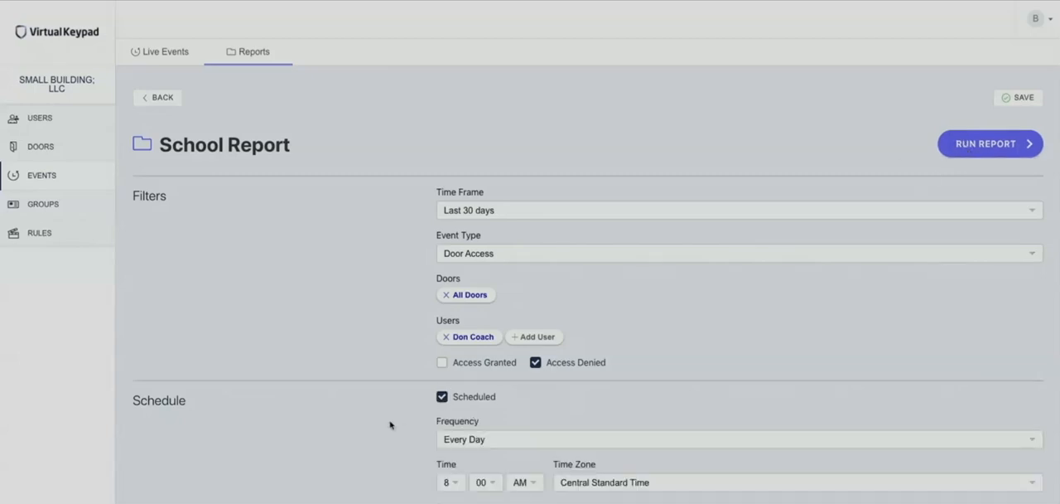
{"action": "scroll", "coordinate": [389, 425], "scroll_direction": "down", "scroll_amount": 1}
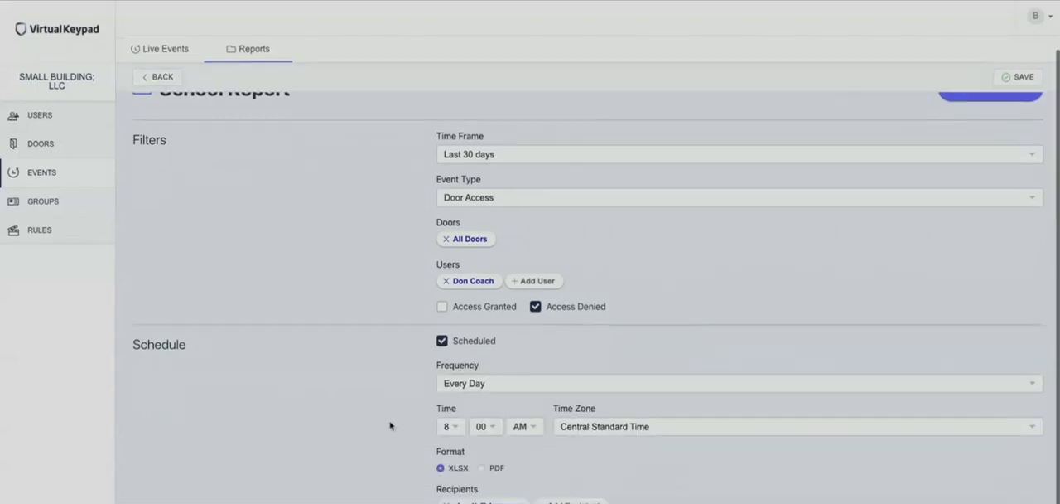
{"action": "left_click", "coordinate": [540, 390]}
{"action": "left_click", "coordinate": [523, 421]}
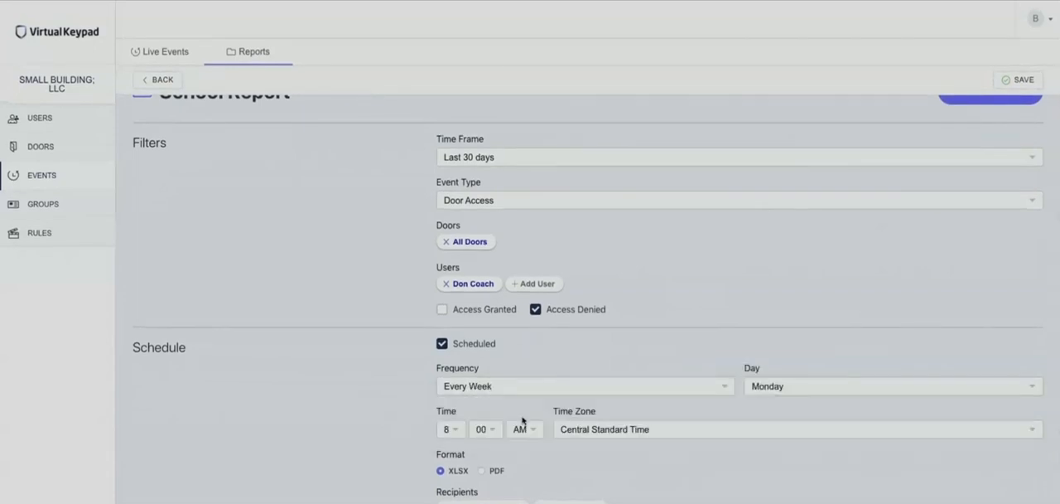
{"action": "left_click", "coordinate": [653, 397]}
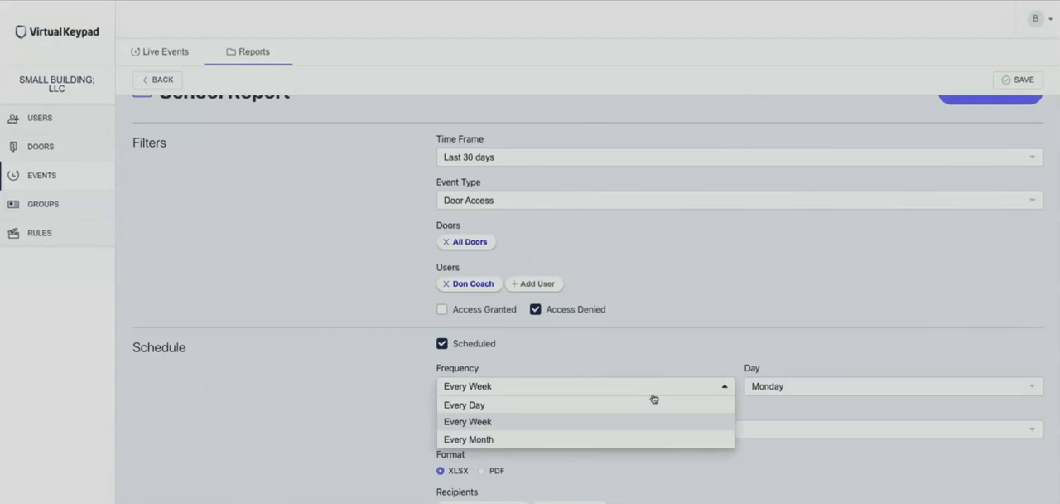
{"action": "left_click", "coordinate": [653, 365]}
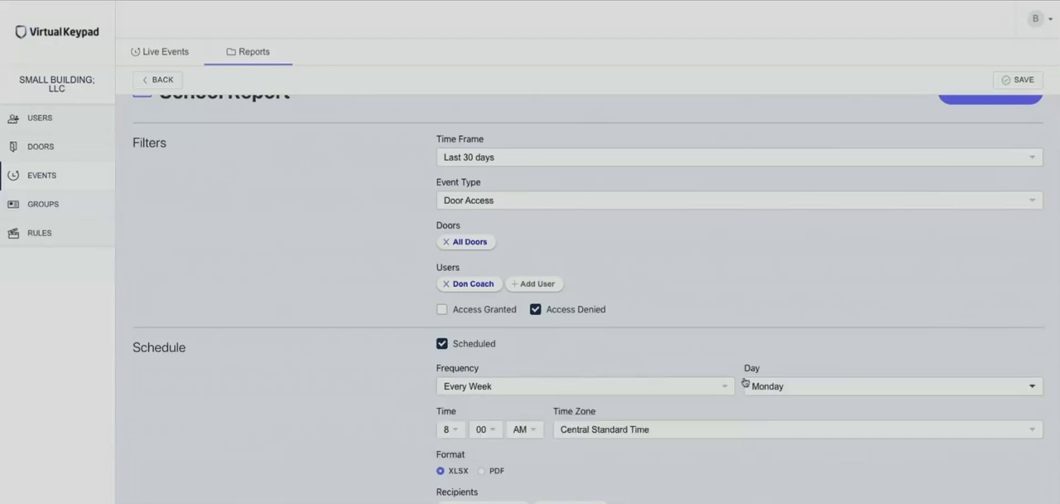
{"action": "left_click", "coordinate": [706, 389]}
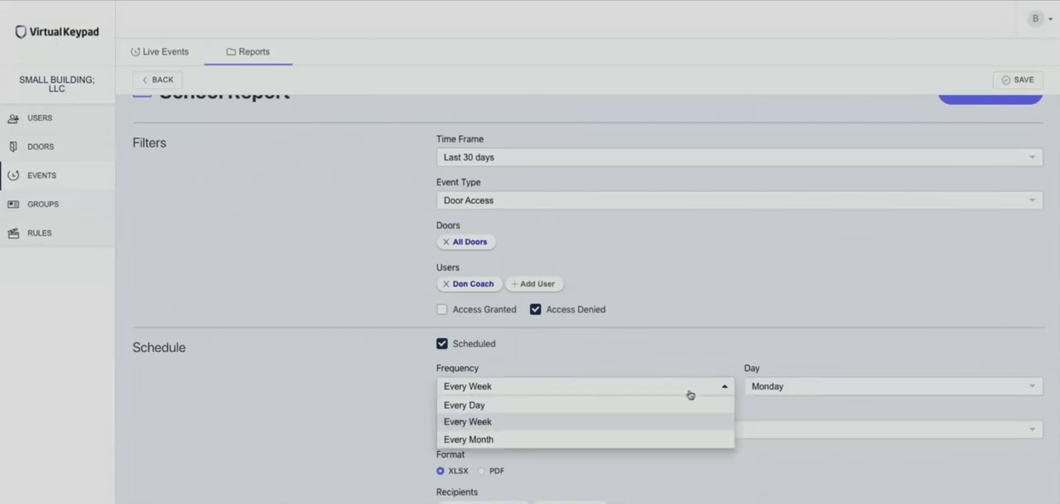
{"action": "left_click", "coordinate": [647, 435]}
{"action": "left_click", "coordinate": [782, 394]}
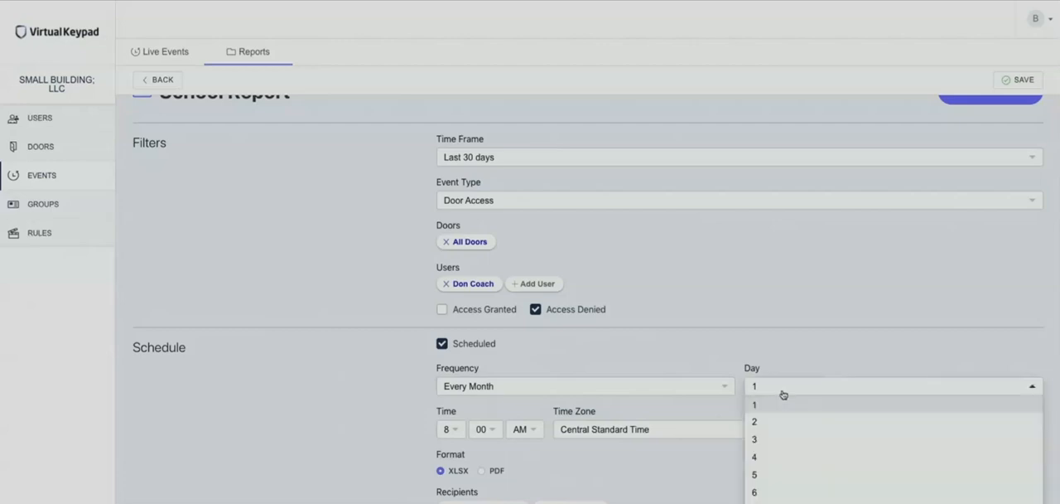
{"action": "left_click", "coordinate": [634, 343]}
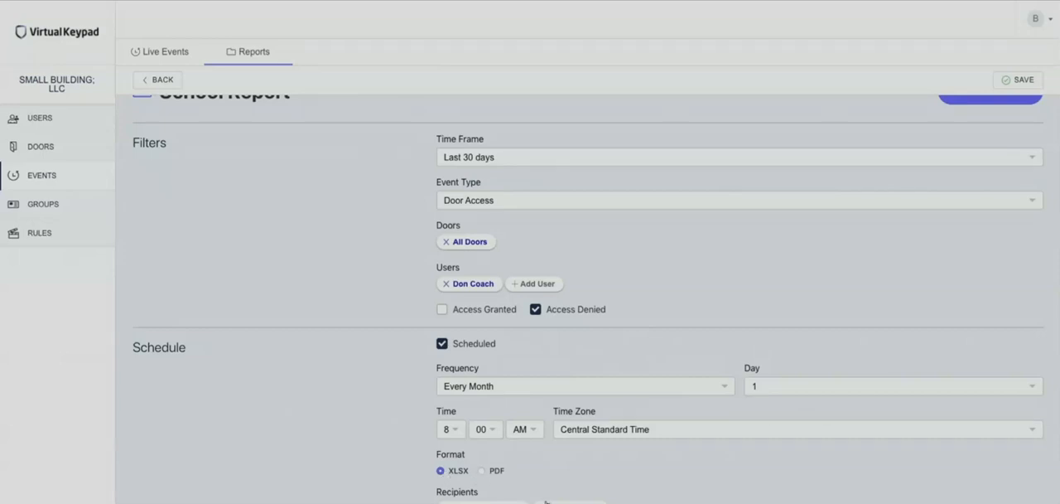
Step: View the form for adding an e-mail recipient to the scheduled report, and close it without adding anyone
{"action": "left_click", "coordinate": [572, 502]}
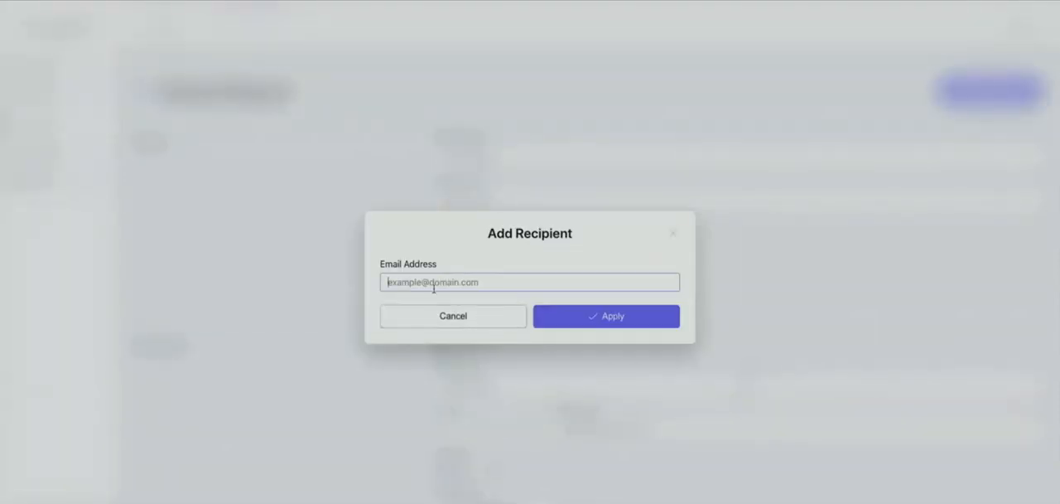
{"action": "left_click", "coordinate": [672, 234]}
{"action": "scroll", "coordinate": [369, 249], "scroll_direction": "up", "scroll_amount": 1}
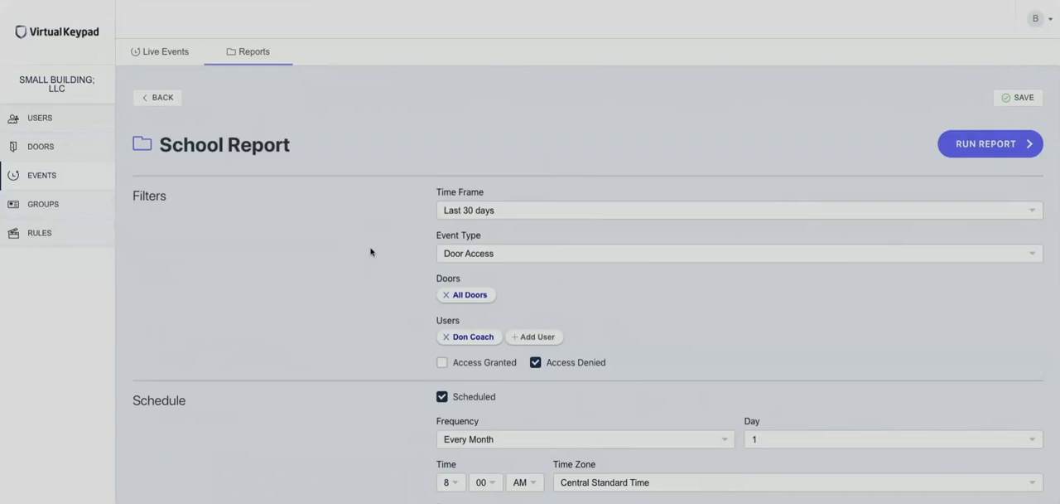
Step: Open the live events list and look through the recent door activity
{"action": "left_click", "coordinate": [165, 54]}
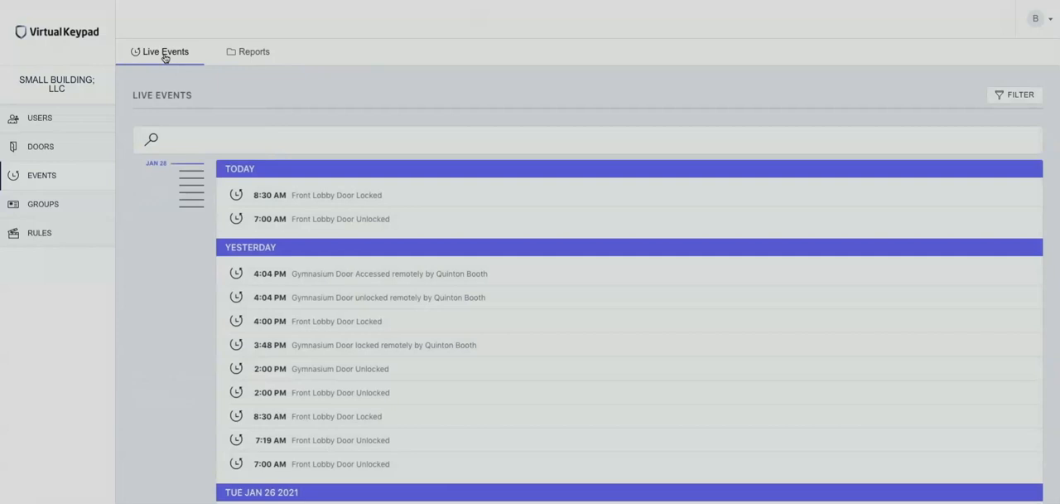
{"action": "scroll", "coordinate": [437, 287], "scroll_direction": "down", "scroll_amount": 5}
{"action": "scroll", "coordinate": [436, 288], "scroll_direction": "down", "scroll_amount": 3}
{"action": "scroll", "coordinate": [436, 287], "scroll_direction": "up", "scroll_amount": 10}
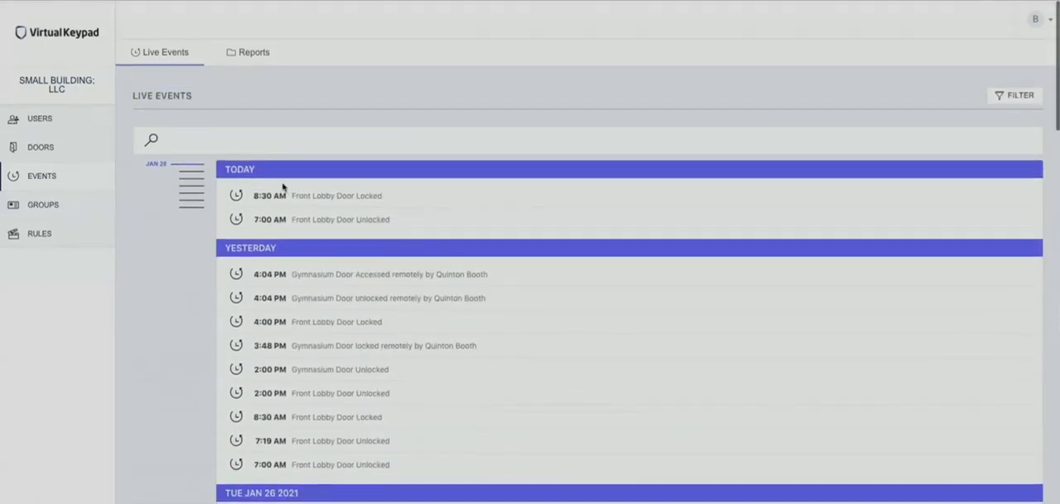
Step: Search the live events by a user's first name and clear the search
{"action": "left_click", "coordinate": [243, 144]}
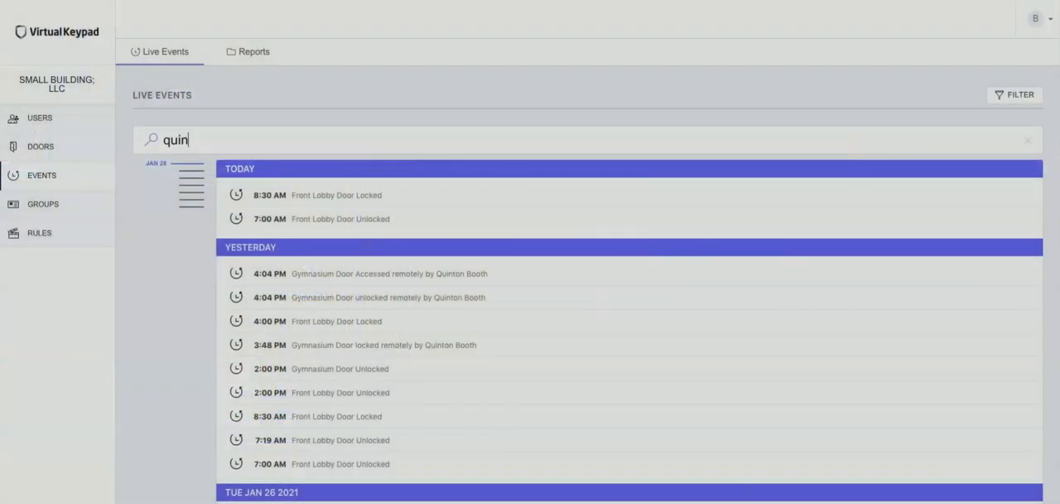
{"action": "type", "text": "o"}
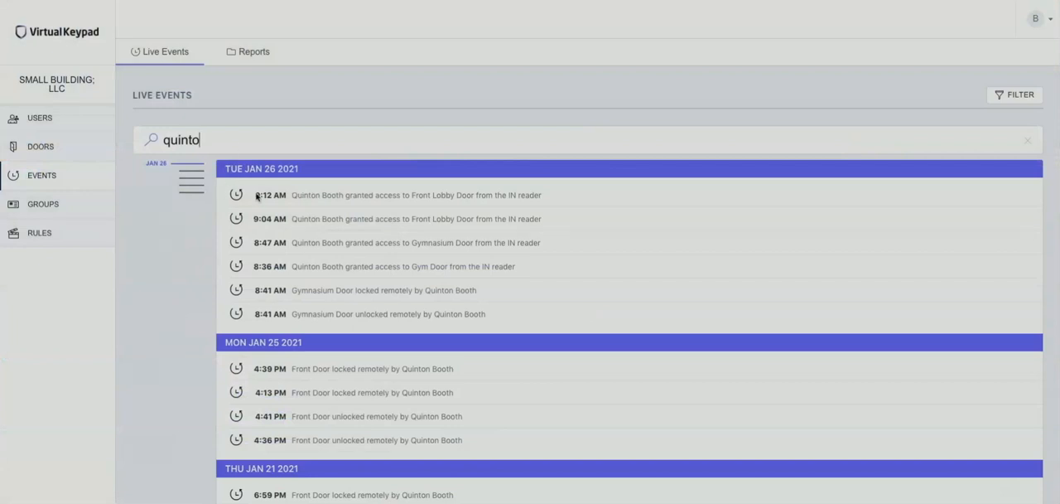
{"action": "type", "text": "n"}
{"action": "key", "text": "BackSpace"}
{"action": "key", "text": "BackSpace"}
{"action": "key", "text": "BackSpace"}
{"action": "key", "text": "BackSpace"}
{"action": "key", "text": "BackSpace"}
{"action": "key", "text": "BackSpace"}
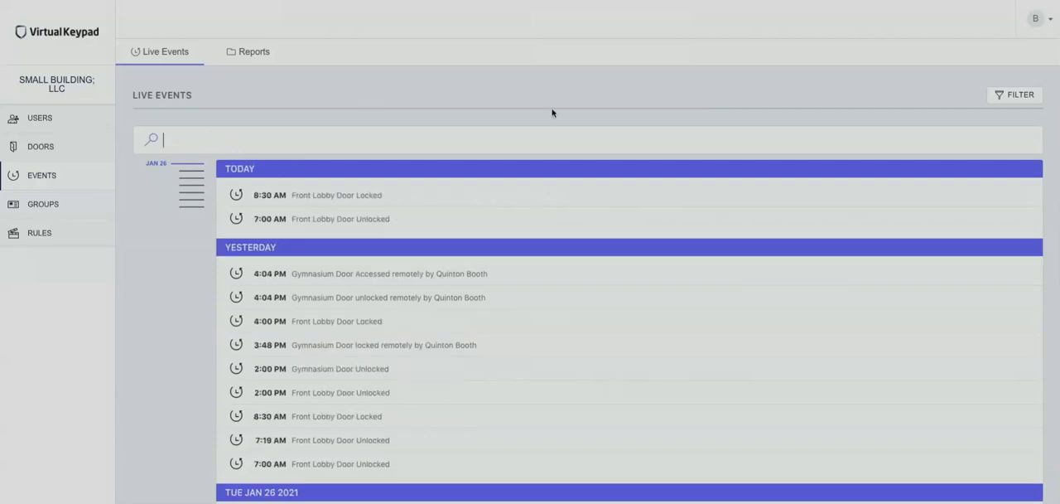
Step: Check the door filter for live events, and look through the log for invalid card entries
{"action": "left_click", "coordinate": [1021, 96]}
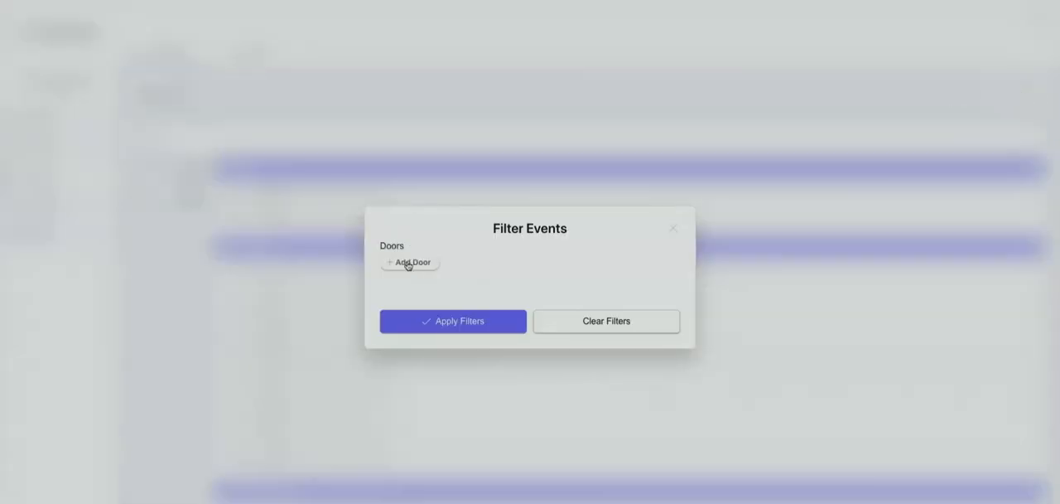
{"action": "left_click", "coordinate": [673, 230]}
{"action": "scroll", "coordinate": [454, 331], "scroll_direction": "down", "scroll_amount": 10}
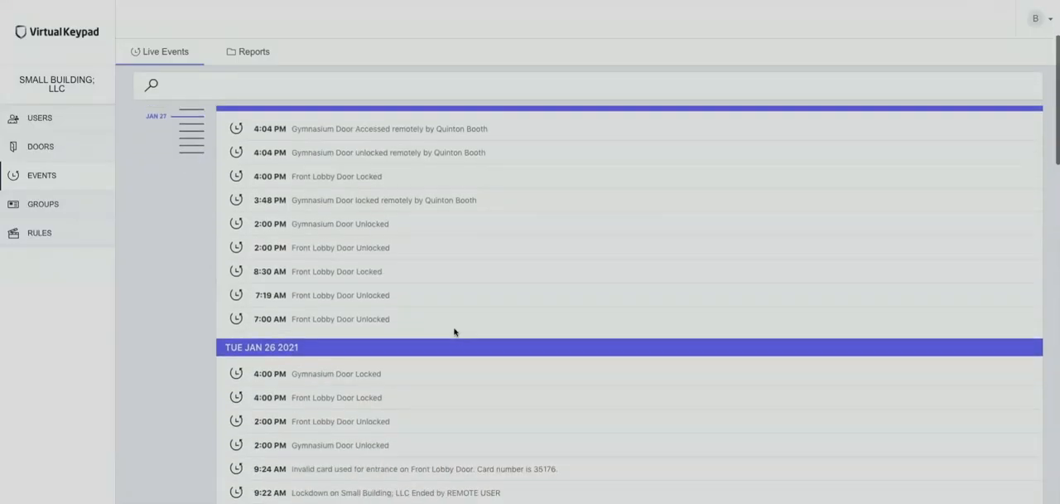
{"action": "scroll", "coordinate": [454, 331], "scroll_direction": "down", "scroll_amount": 8}
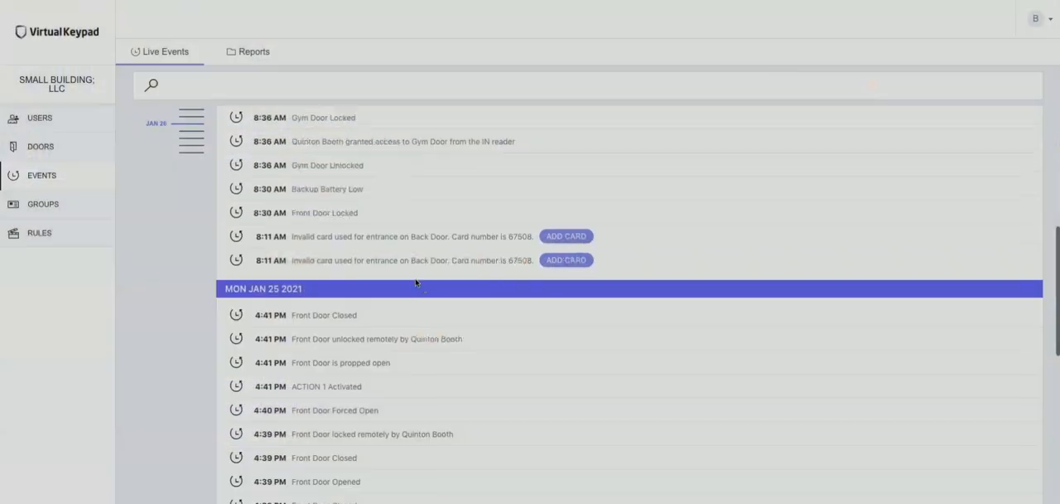
{"action": "scroll", "coordinate": [416, 283], "scroll_direction": "up", "scroll_amount": 1}
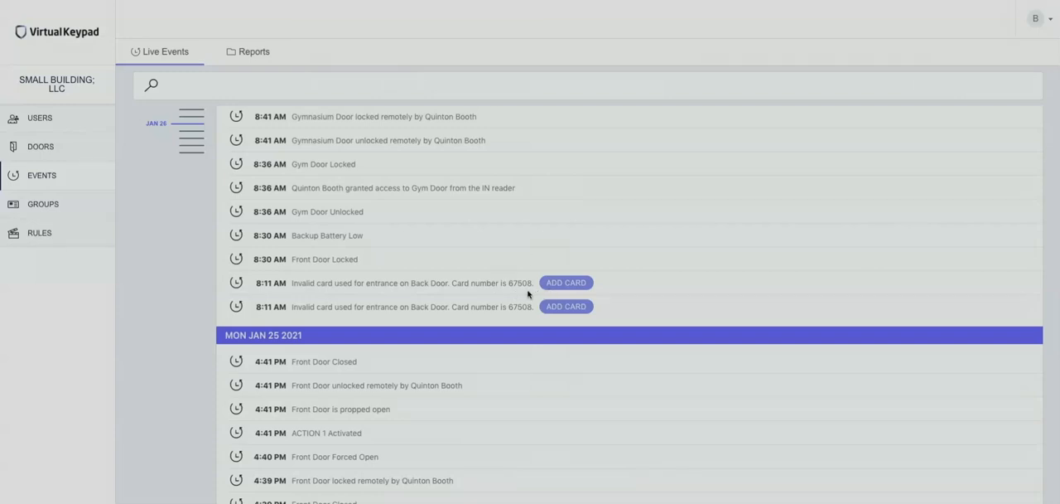
Step: Start a new user from the 8:11 AM invalid card event on Back Door, entering the credential's external number and keeping it active
{"action": "left_click", "coordinate": [555, 283]}
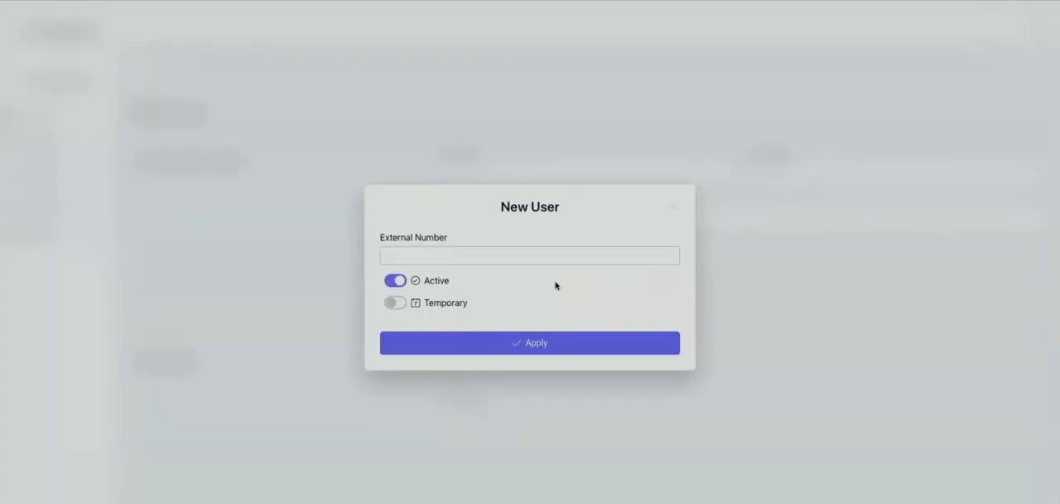
{"action": "left_click", "coordinate": [534, 258]}
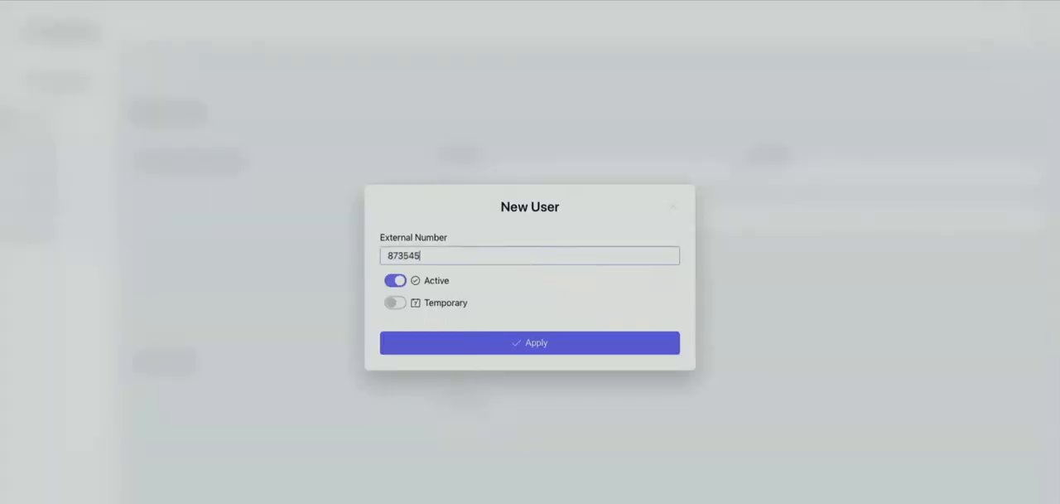
{"action": "left_click", "coordinate": [561, 352]}
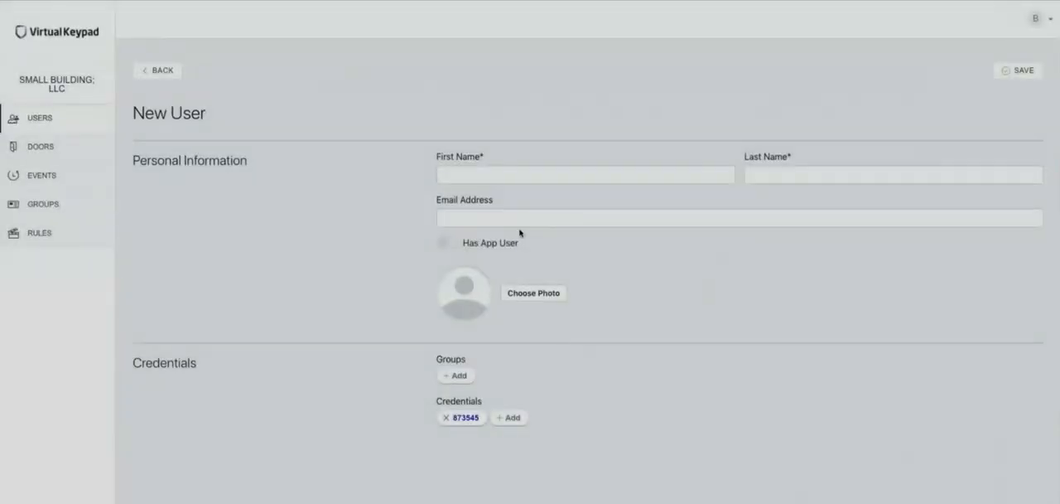
Step: Enter the new user's first and last name, assign the Teachers group, and save the user
{"action": "left_click", "coordinate": [470, 177]}
{"action": "type", "text": "New"}
{"action": "left_click", "coordinate": [753, 173]}
{"action": "type", "text": "Person"}
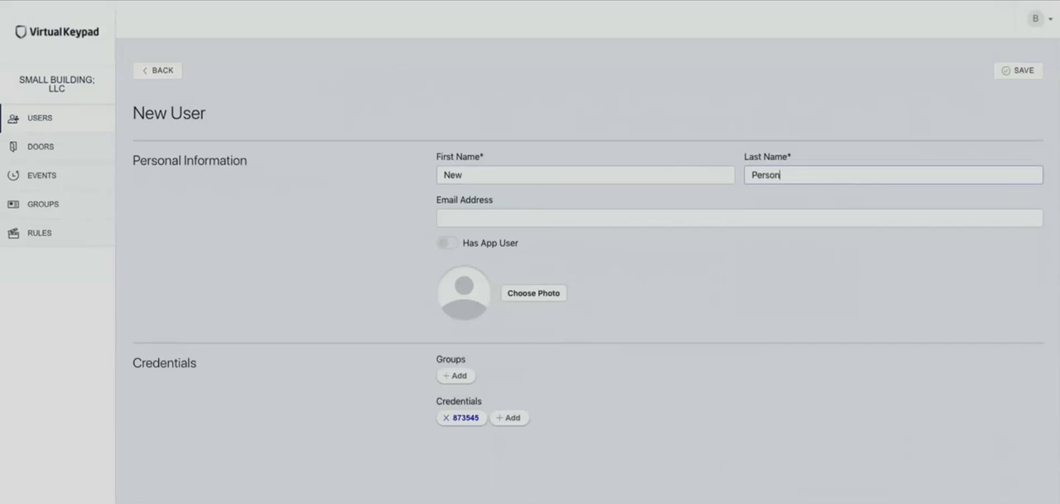
{"action": "left_click", "coordinate": [453, 375]}
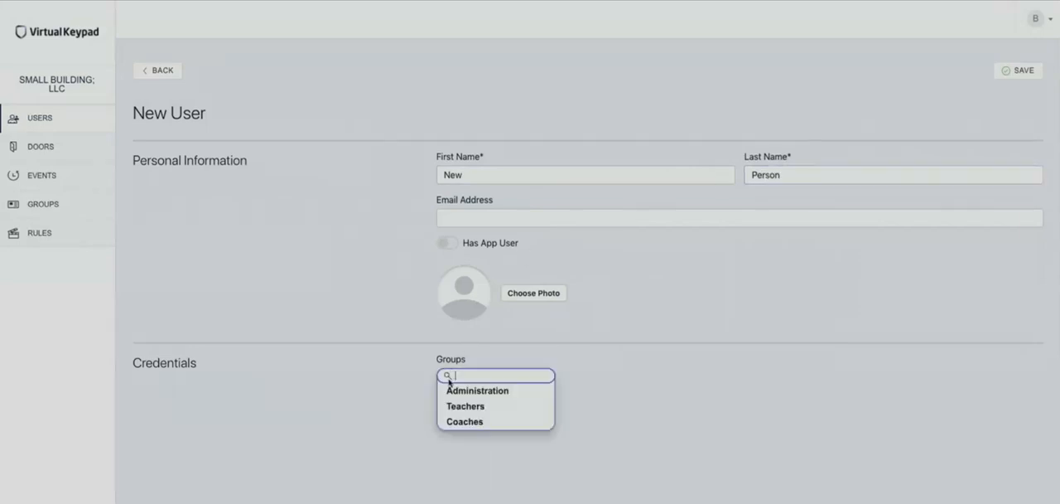
{"action": "left_click", "coordinate": [454, 408]}
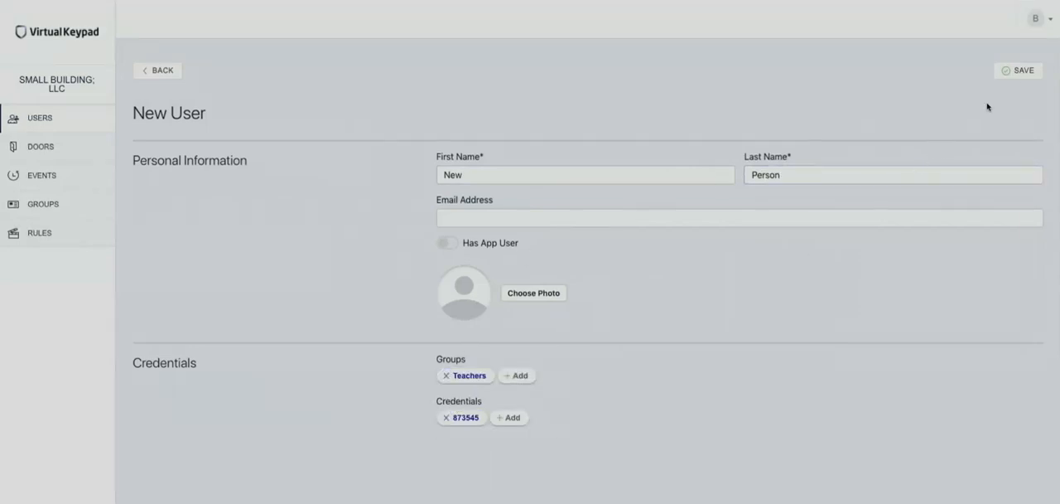
{"action": "left_click", "coordinate": [1024, 71]}
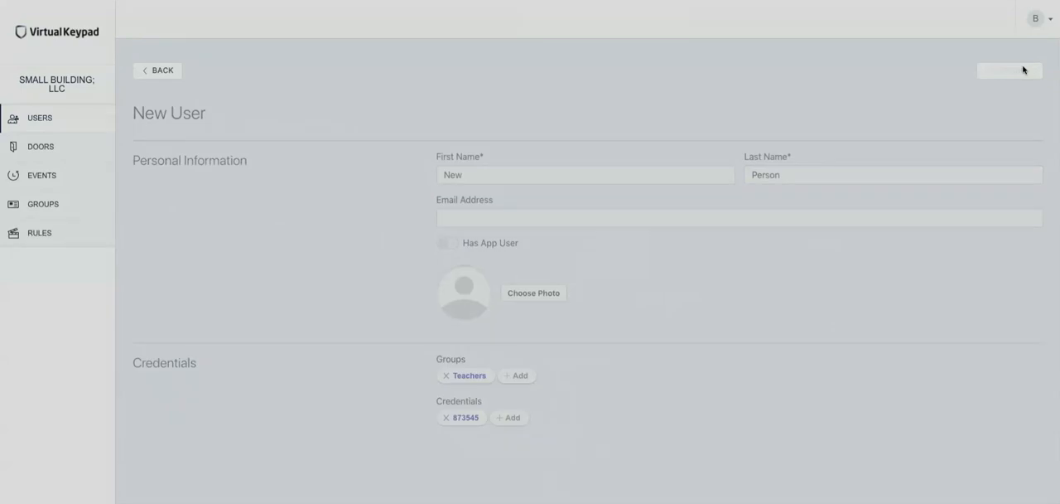